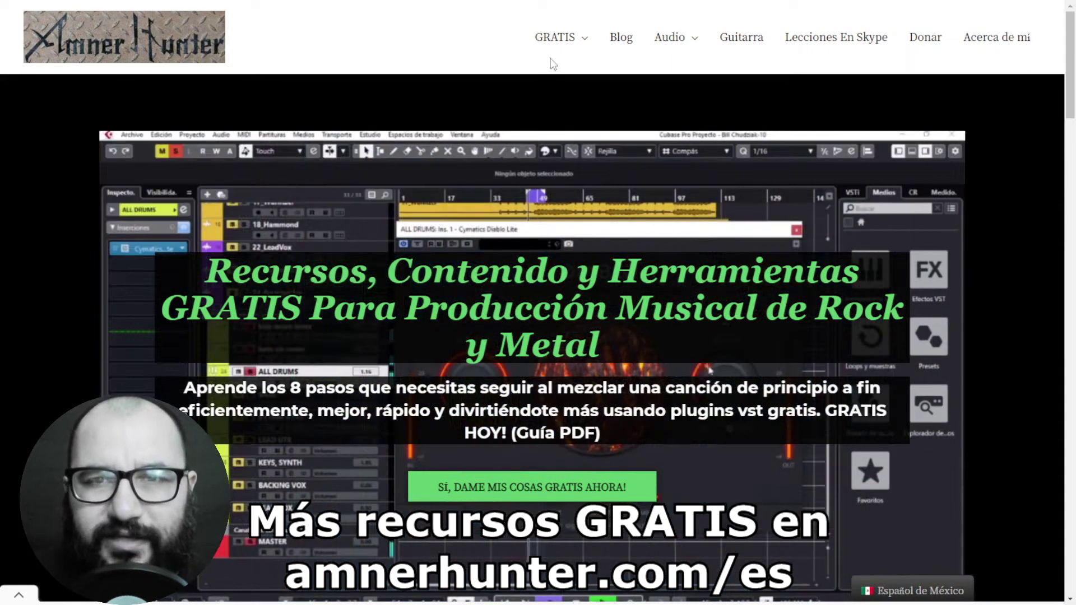
{"action": "mouse_move", "coordinate": [553, 44]}
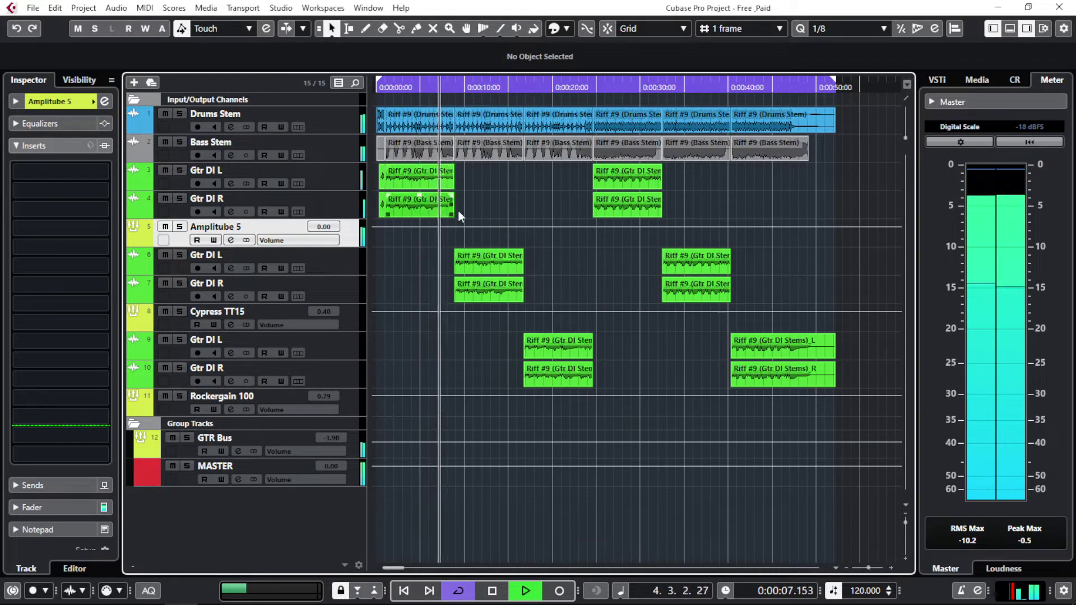
Step: Select a guitar DI clip from each of the three amp sections while the project plays
{"action": "left_click", "coordinate": [419, 179]}
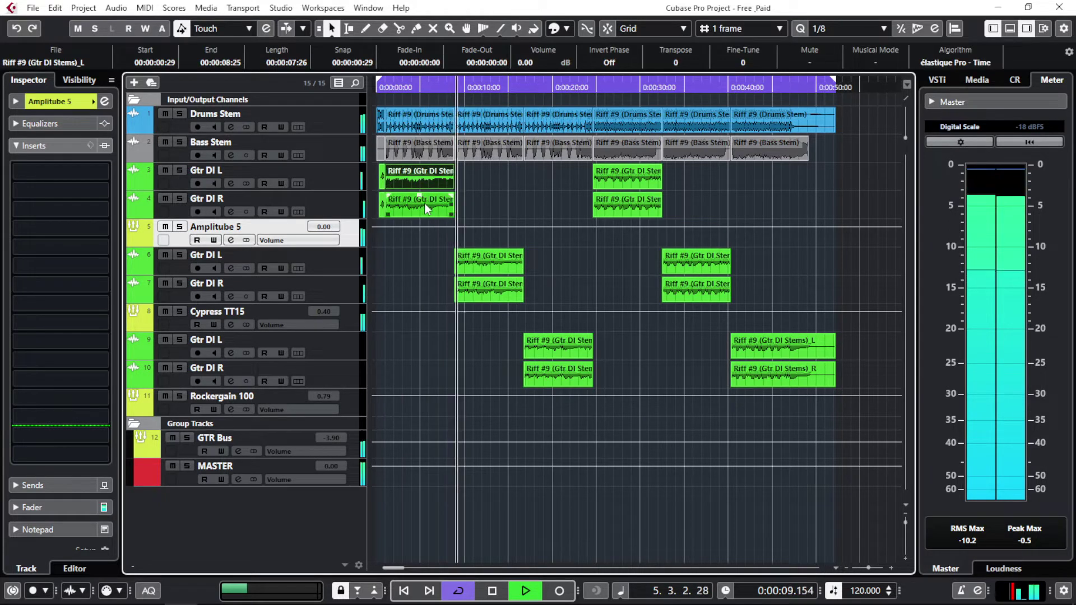
{"action": "left_click", "coordinate": [482, 260]}
{"action": "left_click", "coordinate": [549, 374]}
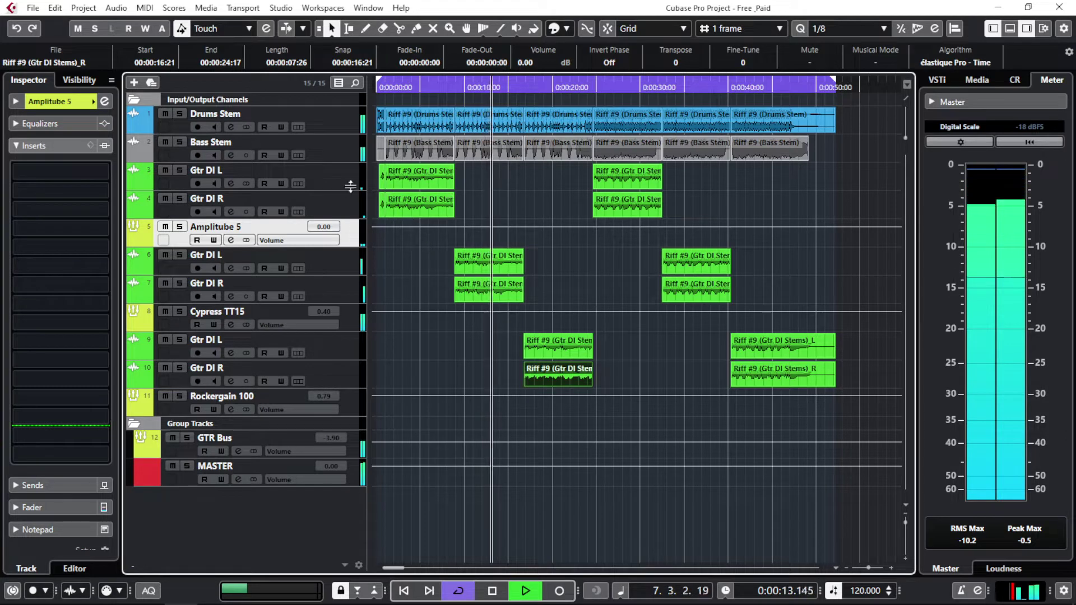
Step: Examine the inserts of the first Gtr DI L and R tracks, the Amplitube 5 group and the second Gtr DI R track
{"action": "left_click", "coordinate": [330, 183]}
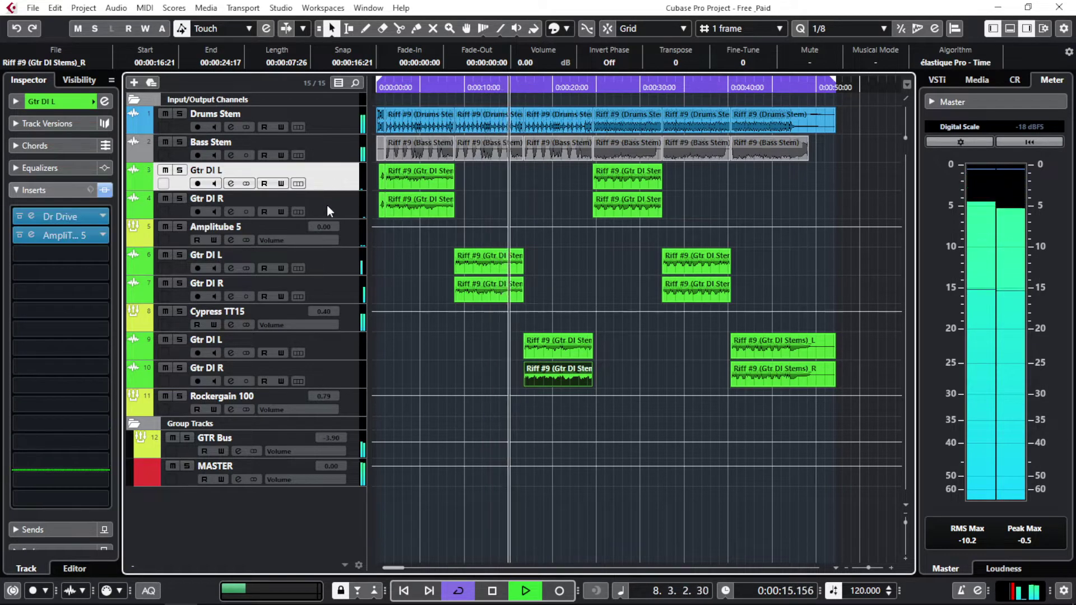
{"action": "left_click", "coordinate": [330, 205]}
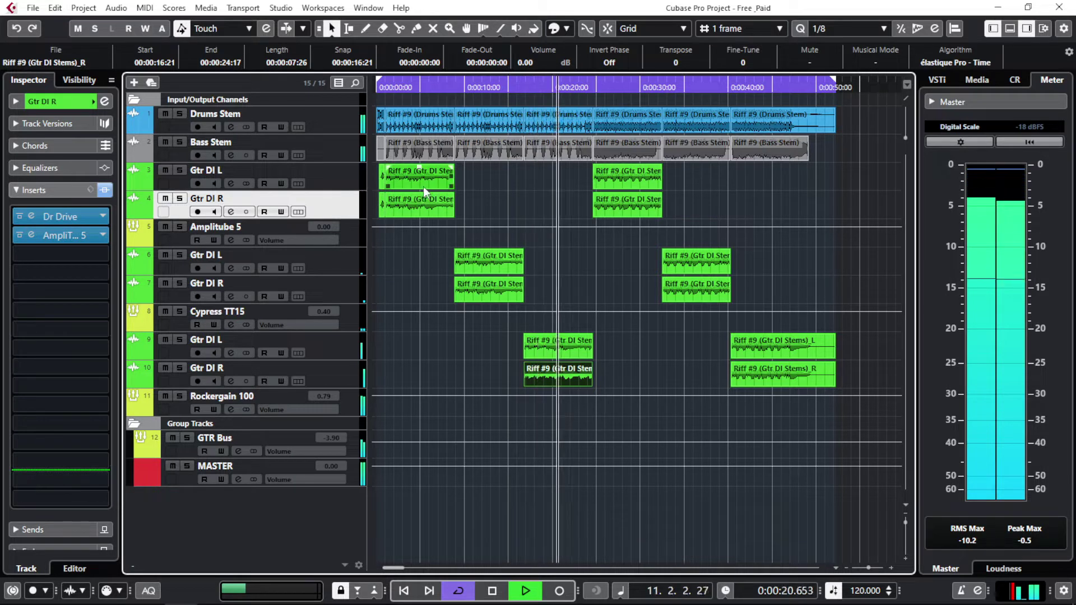
{"action": "left_click", "coordinate": [347, 235]}
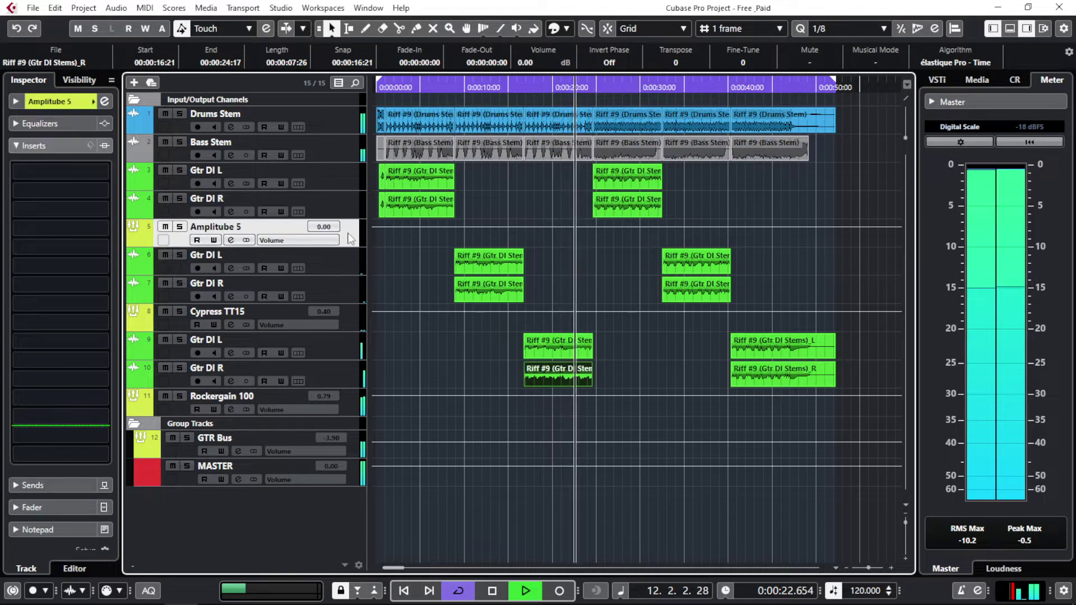
{"action": "left_click", "coordinate": [353, 287]}
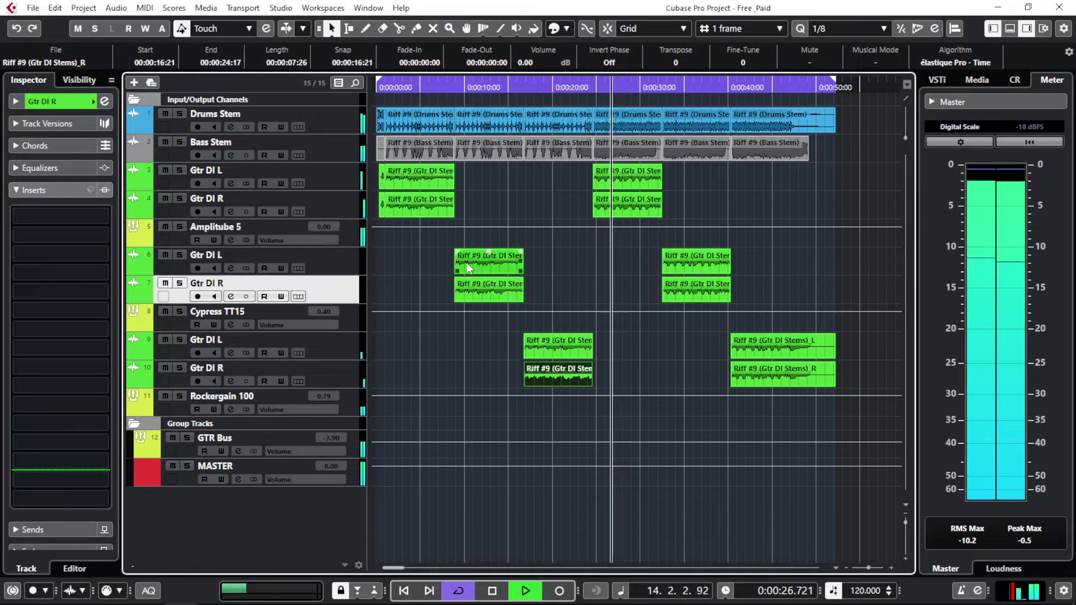
Step: Inspect the Cypress TT-15 amp plugin on the Cypress TT15 group track, then close it
{"action": "left_click", "coordinate": [353, 317]}
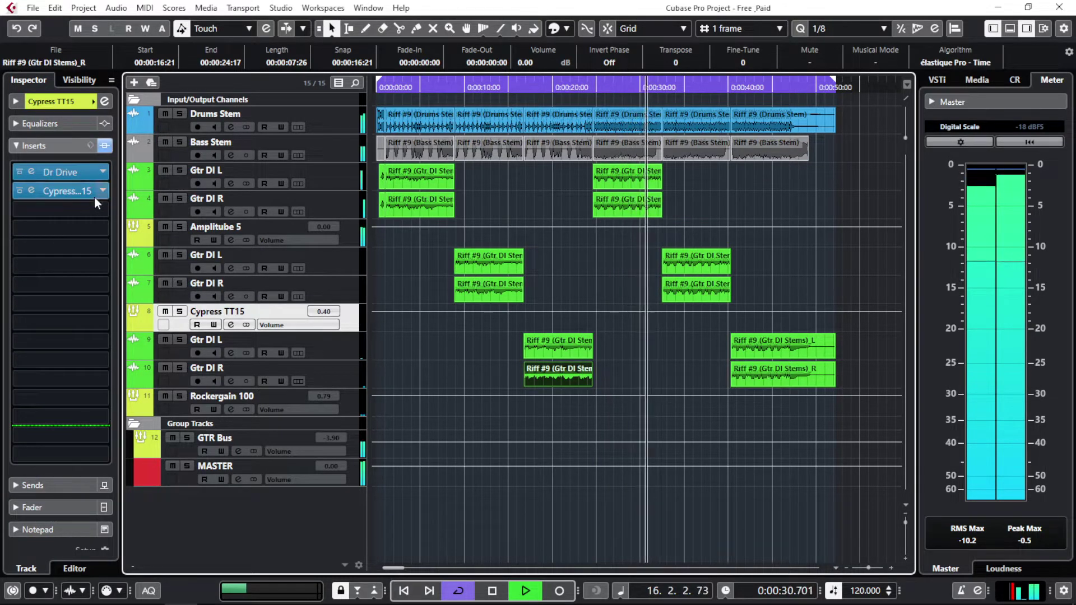
{"action": "double_click", "coordinate": [70, 192]}
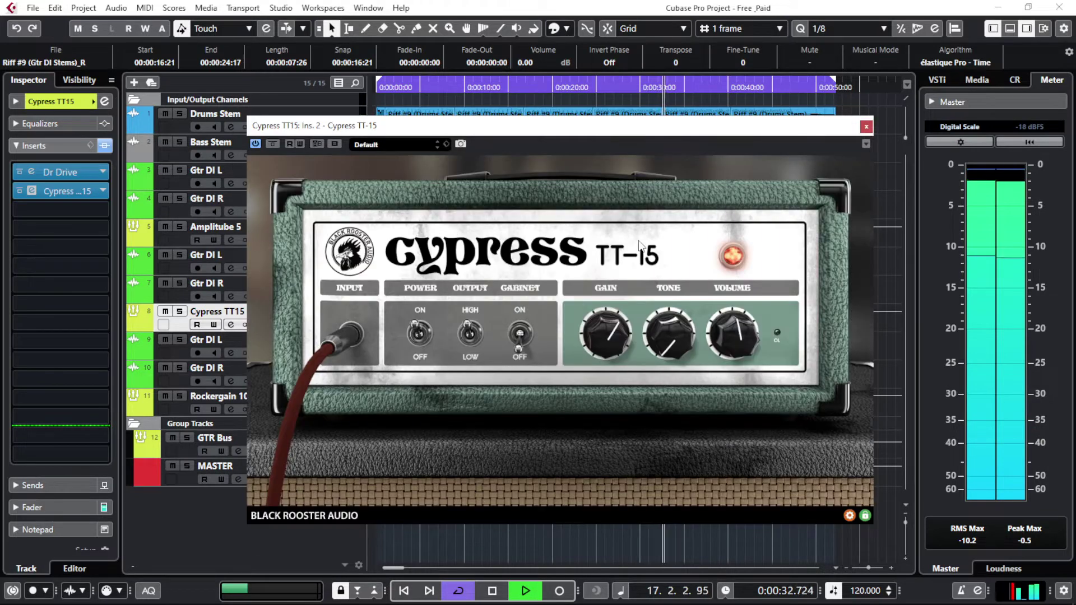
{"action": "left_click", "coordinate": [865, 126]}
Step: Review the last Gtr DI L and R tracks and inspect the bx_rockergain100 plugin on the Rockergain 100 group
{"action": "left_click", "coordinate": [333, 347]}
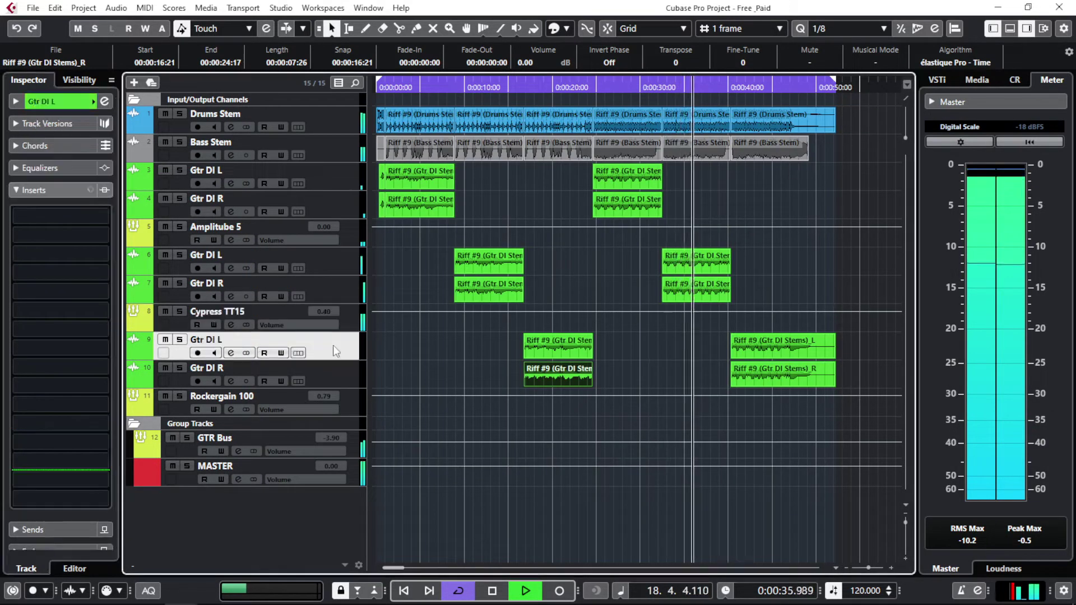
{"action": "left_click", "coordinate": [335, 374]}
{"action": "left_click", "coordinate": [335, 402]}
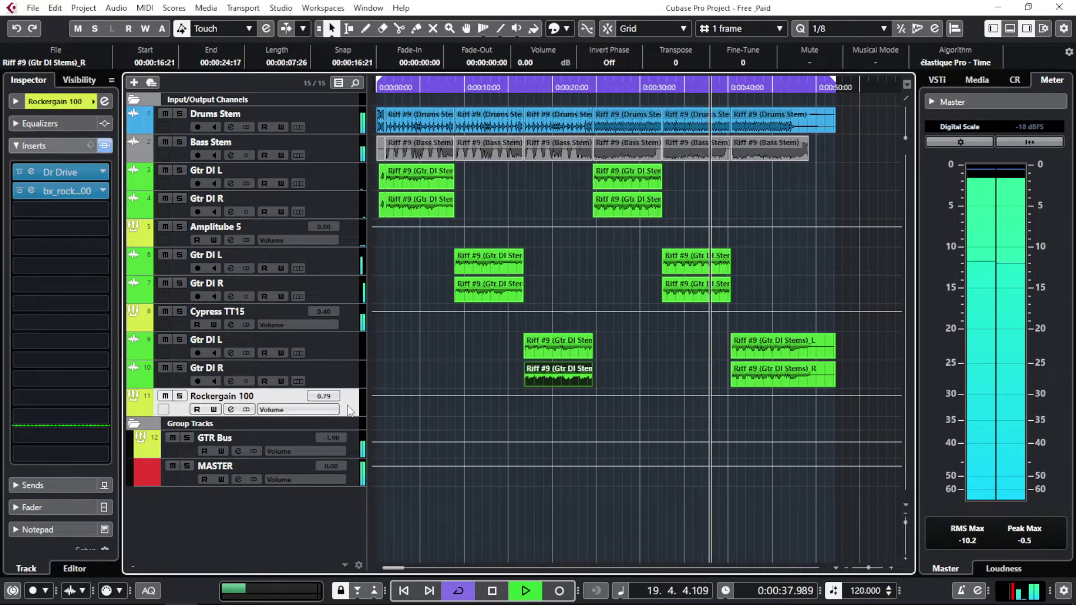
{"action": "double_click", "coordinate": [76, 192]}
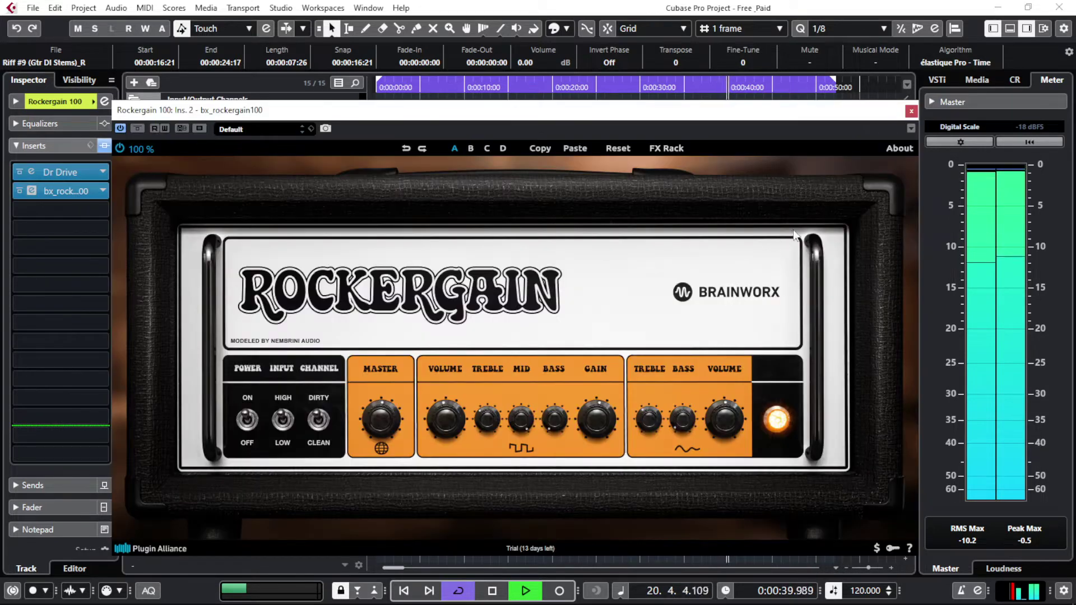
{"action": "left_click", "coordinate": [911, 110]}
Step: Select the Amplitube 5, Cypress TT15 and Rockergain 100 group tracks one after another
{"action": "left_click", "coordinate": [347, 236]}
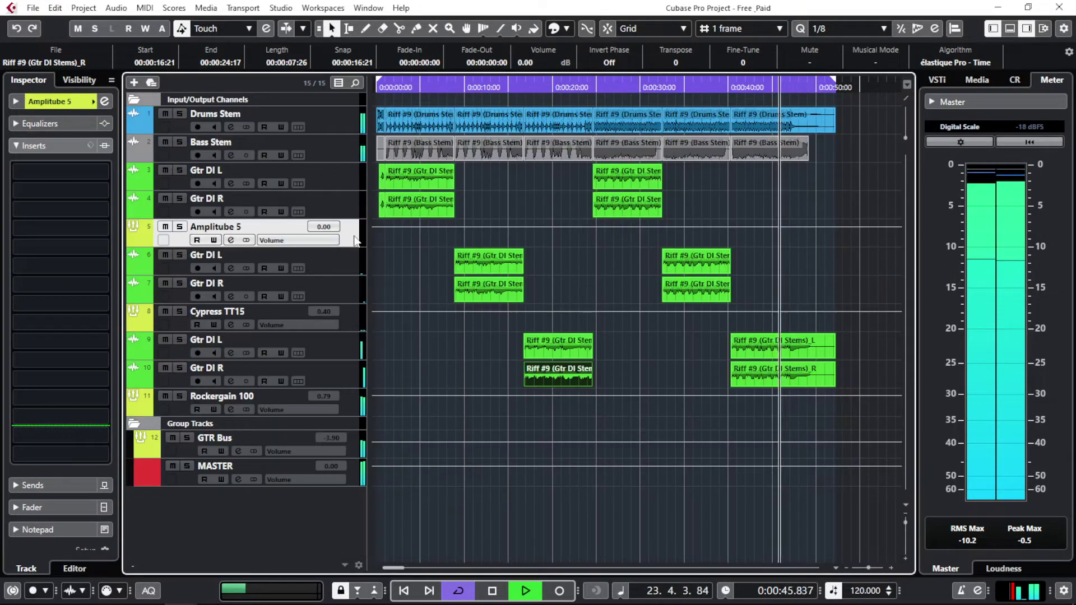
{"action": "left_click", "coordinate": [352, 315]}
{"action": "left_click", "coordinate": [359, 406]}
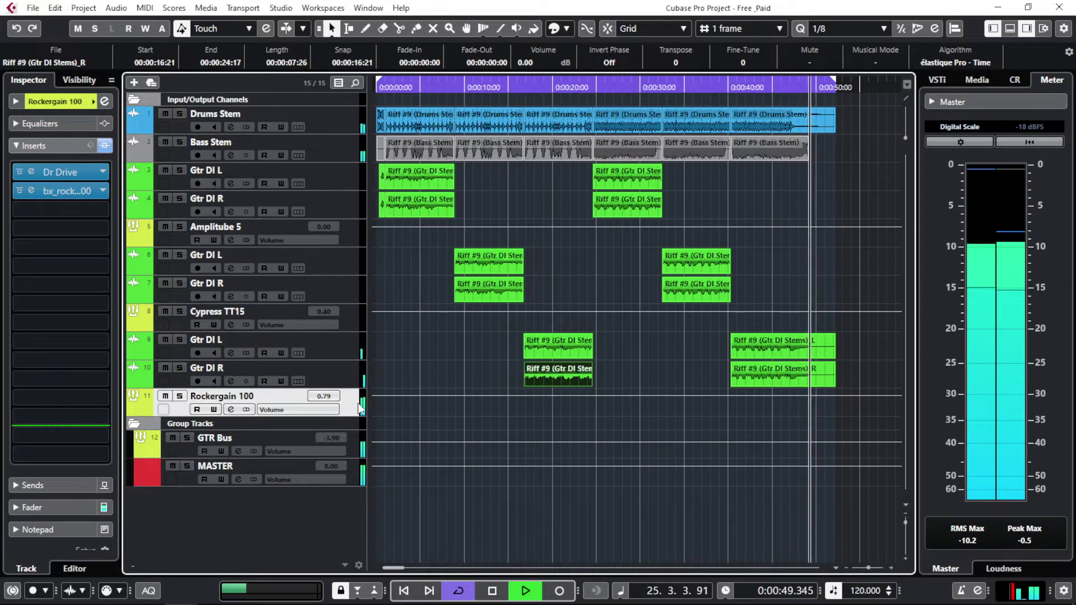
Step: Inspect the cabinet impulse response loaded in the Pulse plugin on the GTR Bus, then close it
{"action": "left_click", "coordinate": [358, 450]}
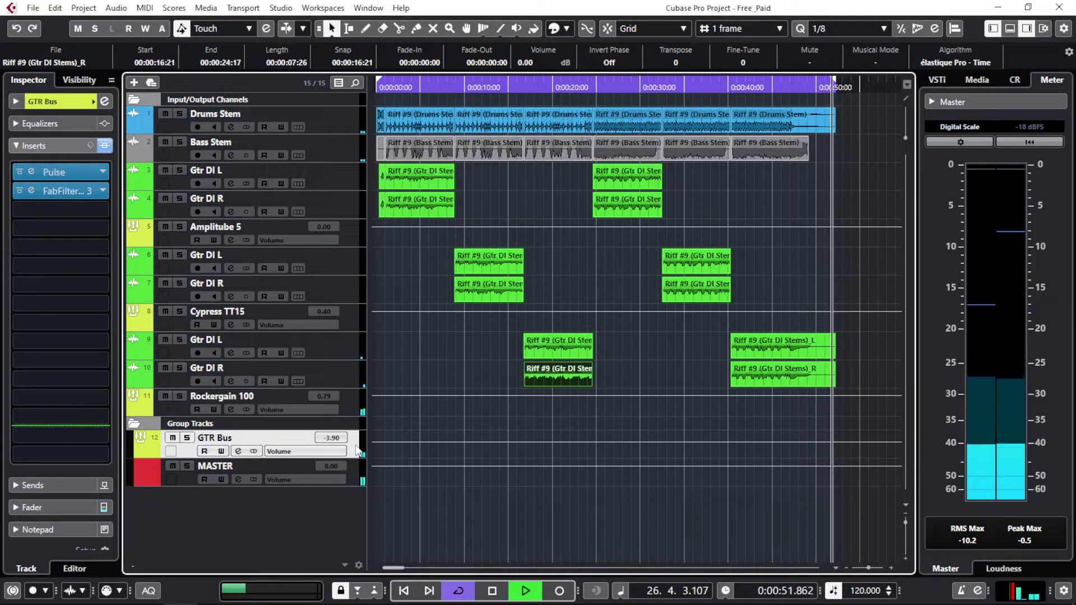
{"action": "left_click", "coordinate": [71, 170]}
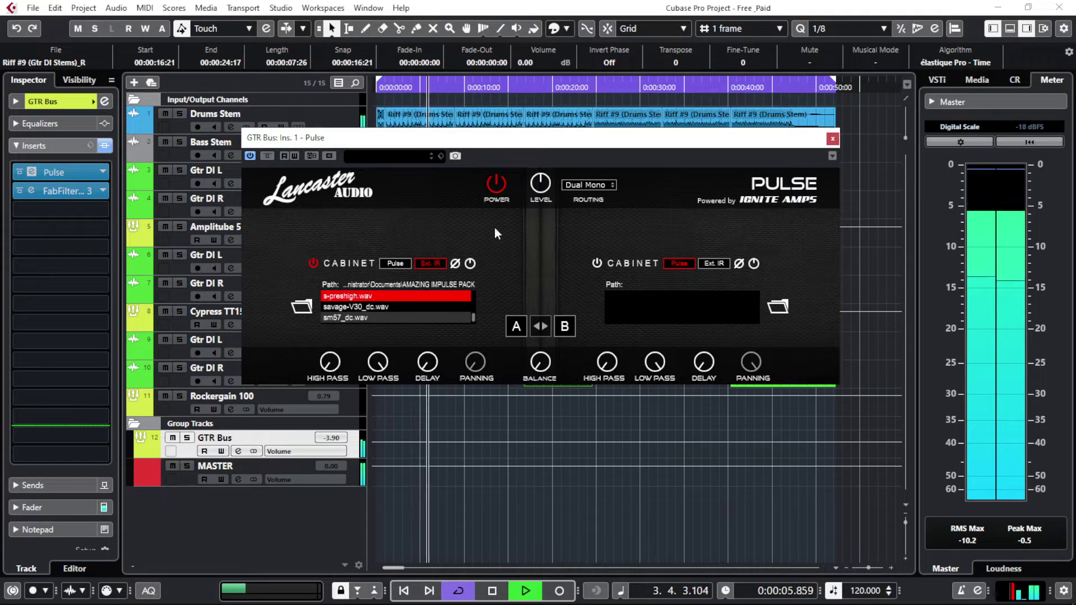
{"action": "left_click", "coordinate": [831, 139]}
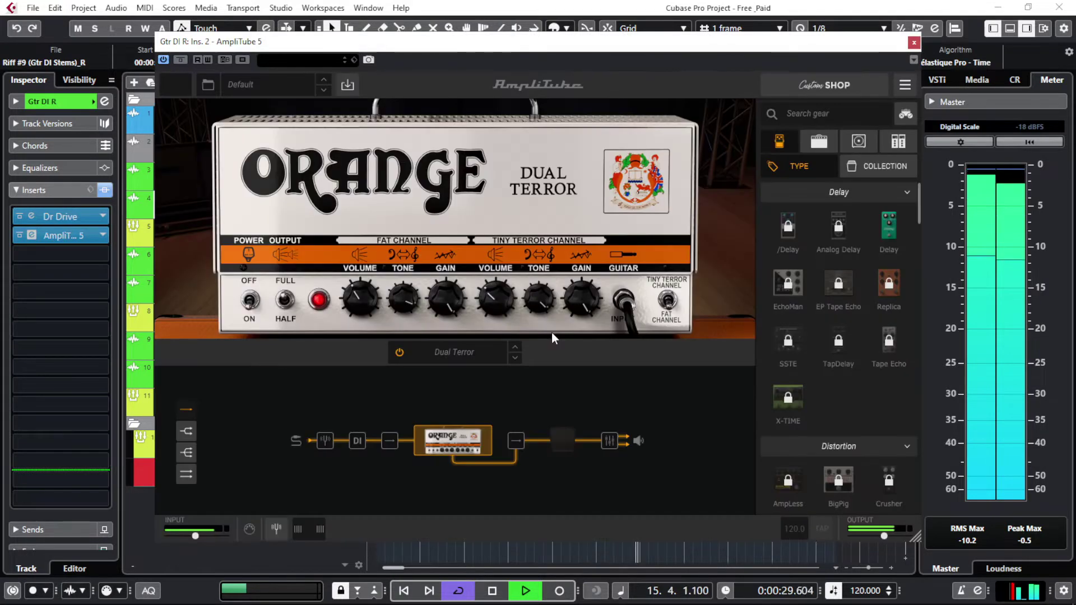
Step: Check the cabinet section of AmpliTube 5 on Gtr DI R and the cabinet switch of the Cypress TT-15
{"action": "left_click", "coordinate": [562, 440]}
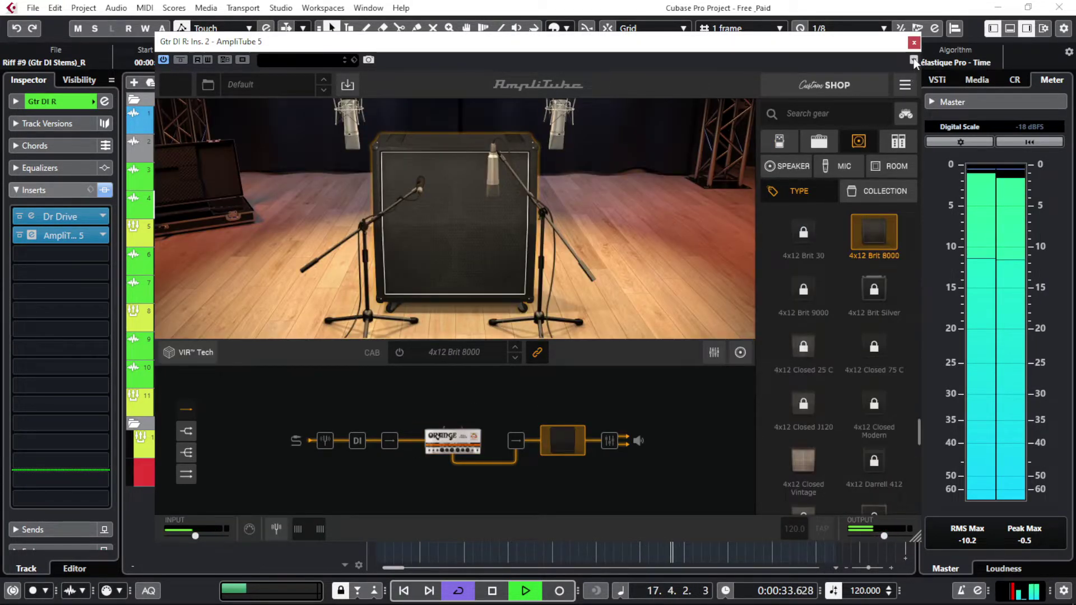
{"action": "left_click", "coordinate": [913, 42]}
{"action": "left_click", "coordinate": [351, 311]}
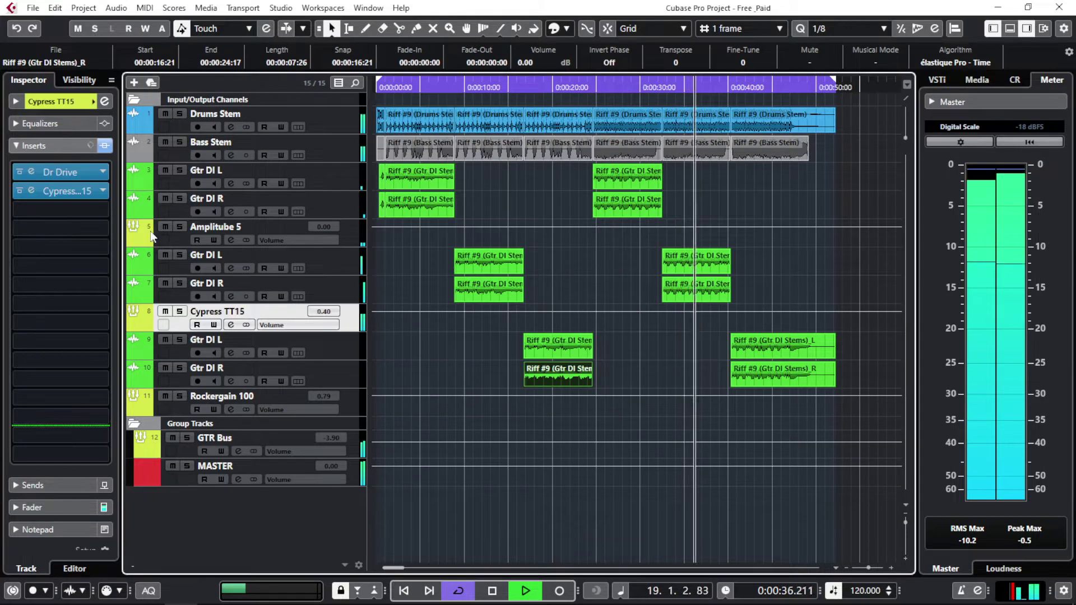
{"action": "left_click", "coordinate": [61, 190]}
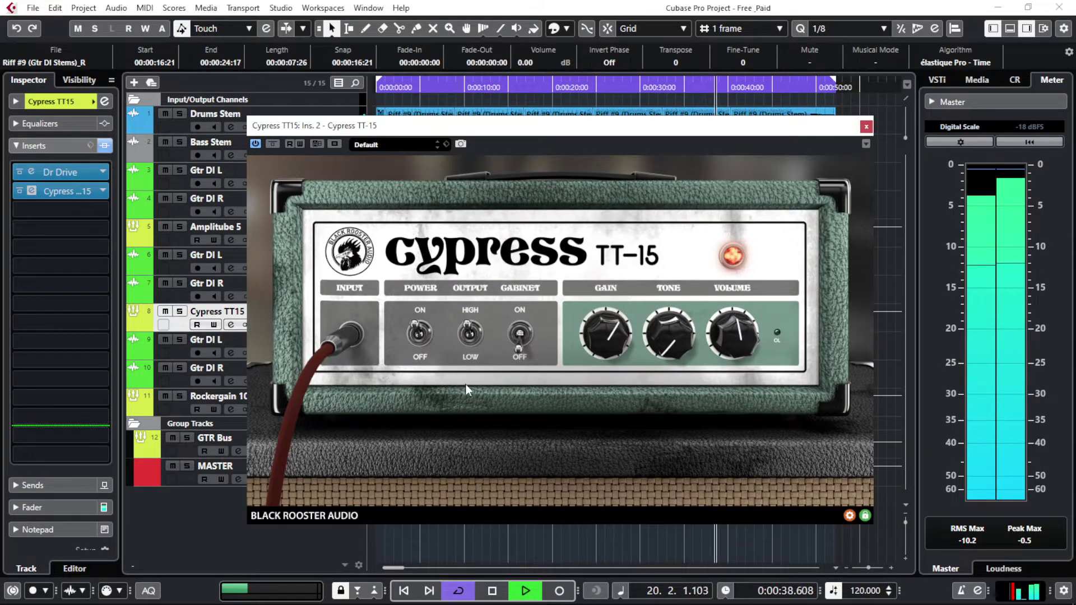
{"action": "left_click", "coordinate": [867, 125]}
Step: Examine the FX Rack settings of bx_rockergain100 on the Rockergain 100 group, then close the plugin
{"action": "left_click", "coordinate": [350, 396]}
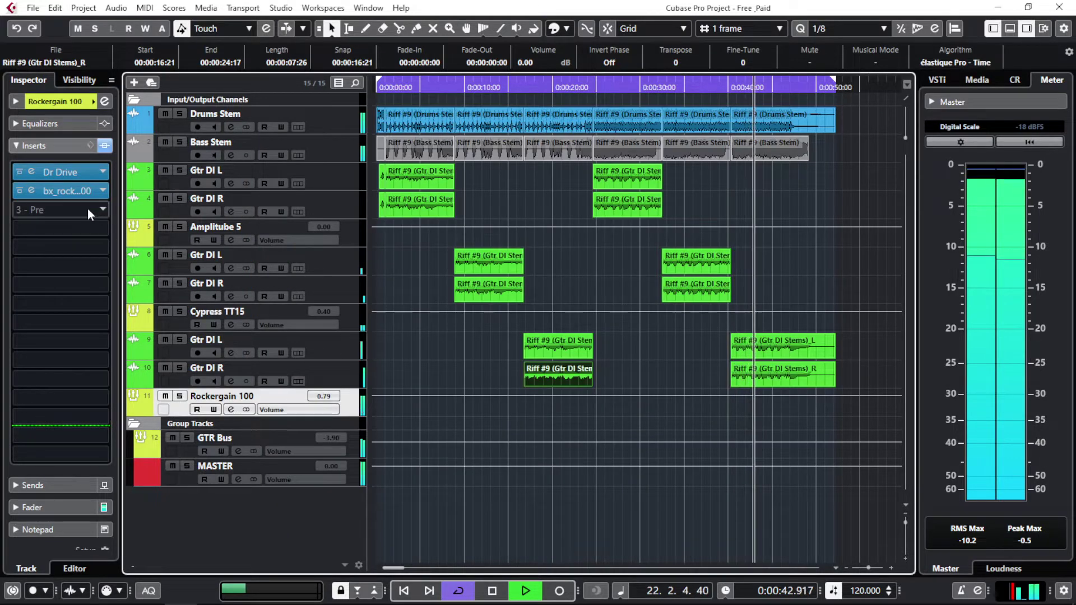
{"action": "left_click", "coordinate": [68, 191]}
{"action": "left_click", "coordinate": [659, 147]}
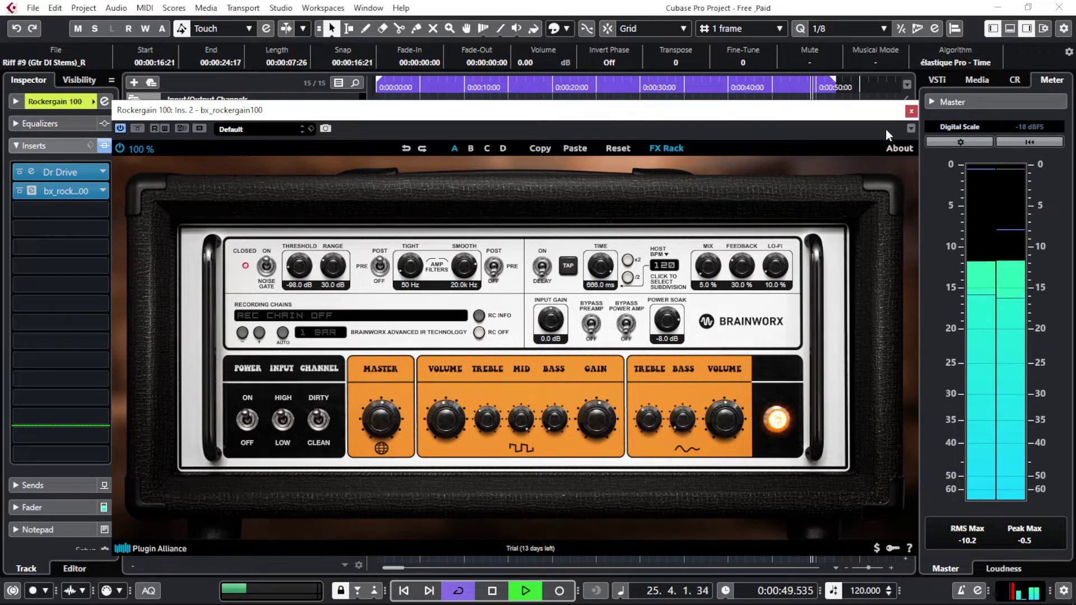
{"action": "left_click", "coordinate": [669, 148]}
{"action": "left_click", "coordinate": [911, 111]}
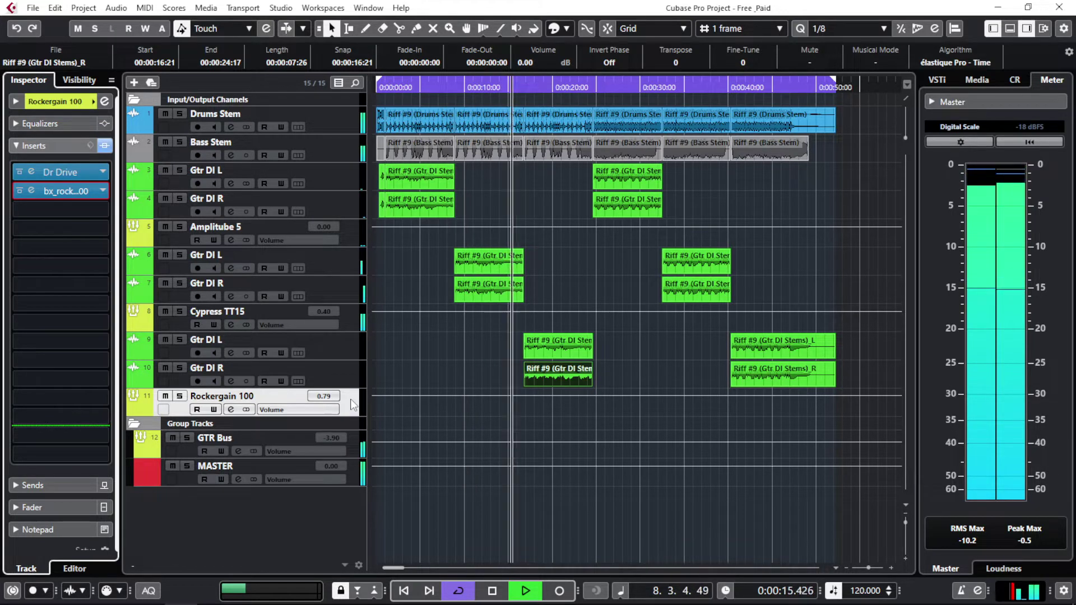
Step: Select the last Gtr DI L and R tracks and their Rockergain 100 group in turn
{"action": "left_click", "coordinate": [344, 356]}
{"action": "left_click", "coordinate": [345, 368]}
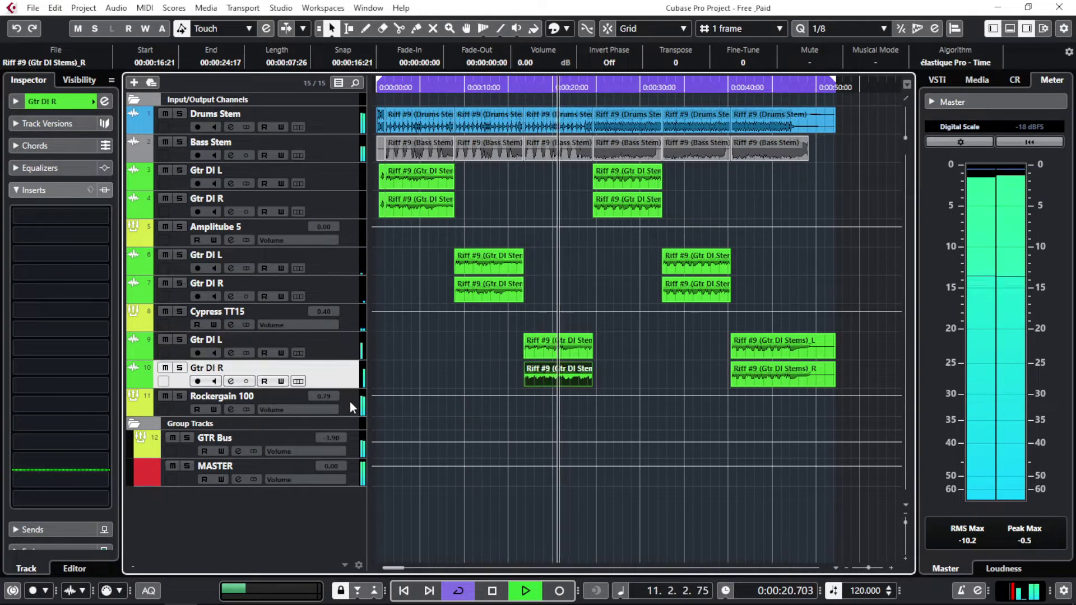
{"action": "left_click", "coordinate": [347, 392]}
Step: Inspect the low-cut filter in FabFilter Pro-Q 3 on the GTR Bus, then close the equalizer
{"action": "left_click", "coordinate": [1008, 33]}
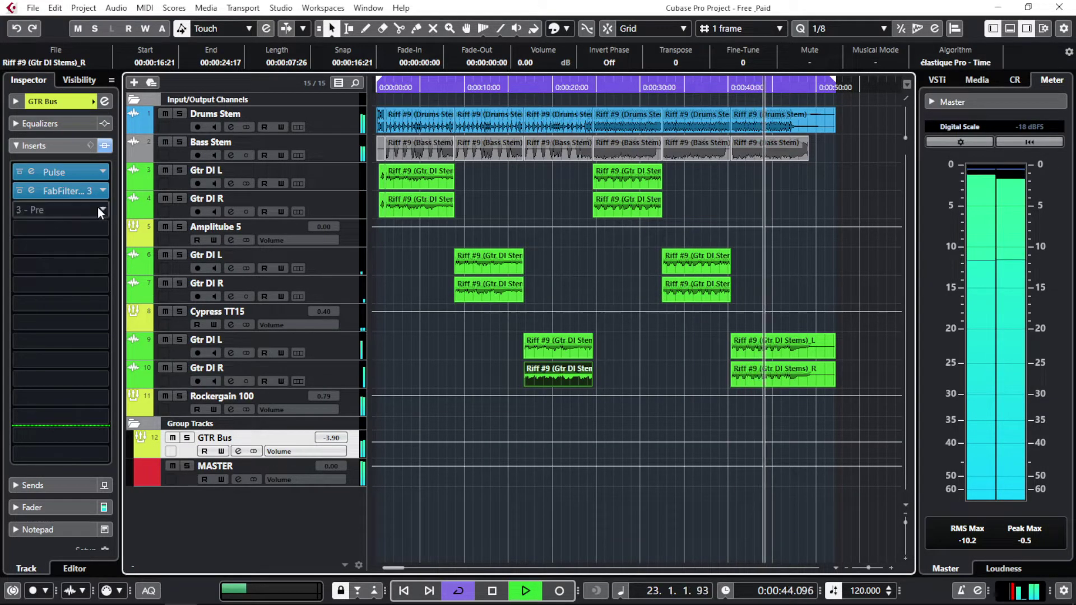
{"action": "left_click", "coordinate": [76, 192]}
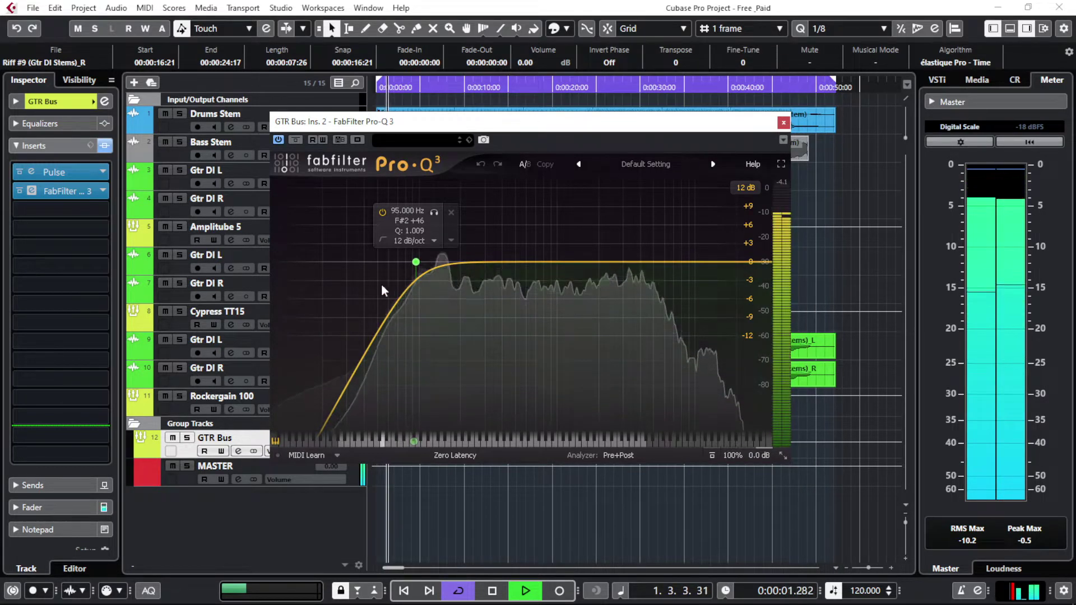
{"action": "left_click", "coordinate": [783, 123]}
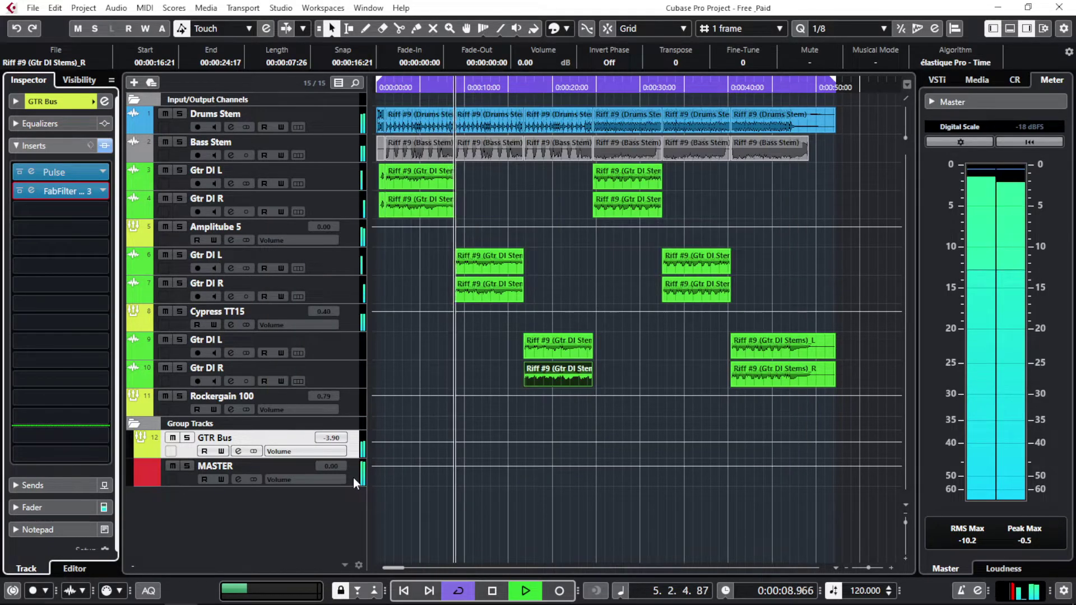
Step: Inspect the FabFilter Pro-Q 3 low-cut curve on the MASTER track, then close the equalizer
{"action": "left_click", "coordinate": [353, 478]}
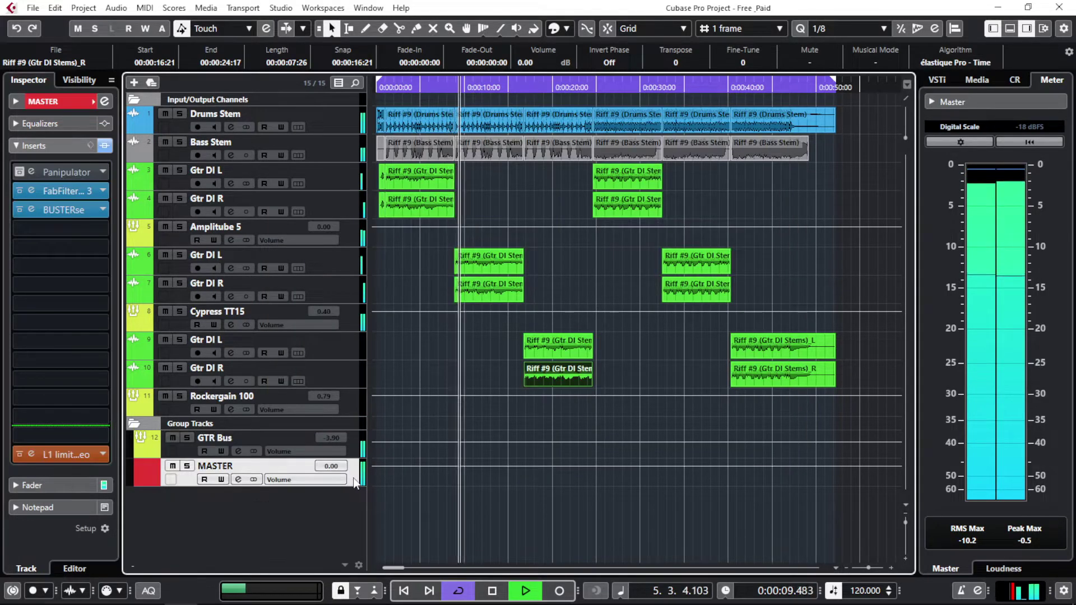
{"action": "left_click", "coordinate": [72, 190]}
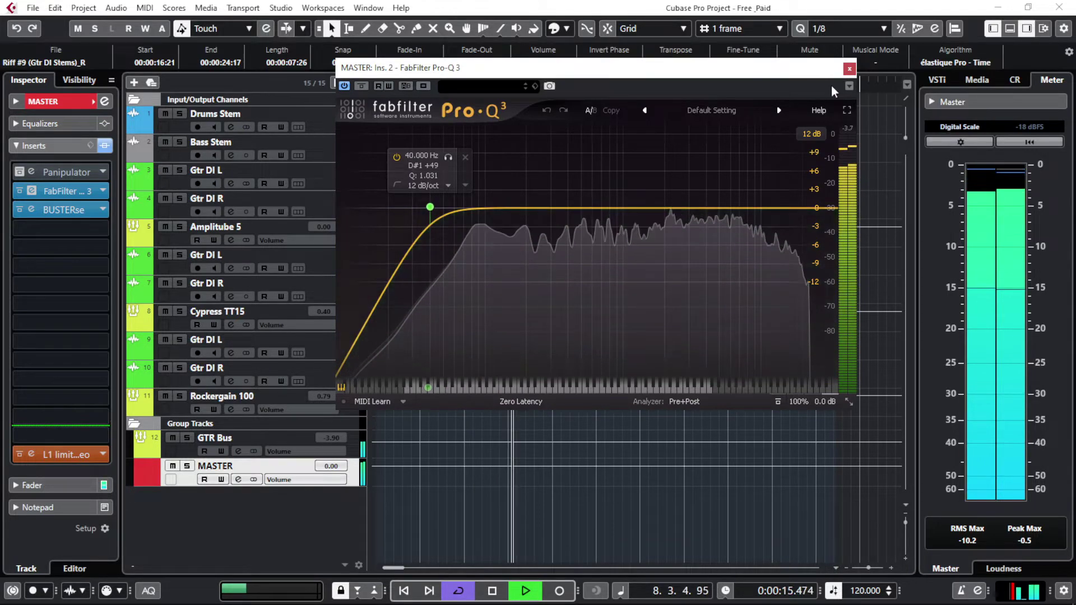
{"action": "left_click", "coordinate": [849, 68]}
Step: Review the BUSTERse compressor and L1 limiter settings on the MASTER track, closing each plugin
{"action": "left_click", "coordinate": [63, 210]}
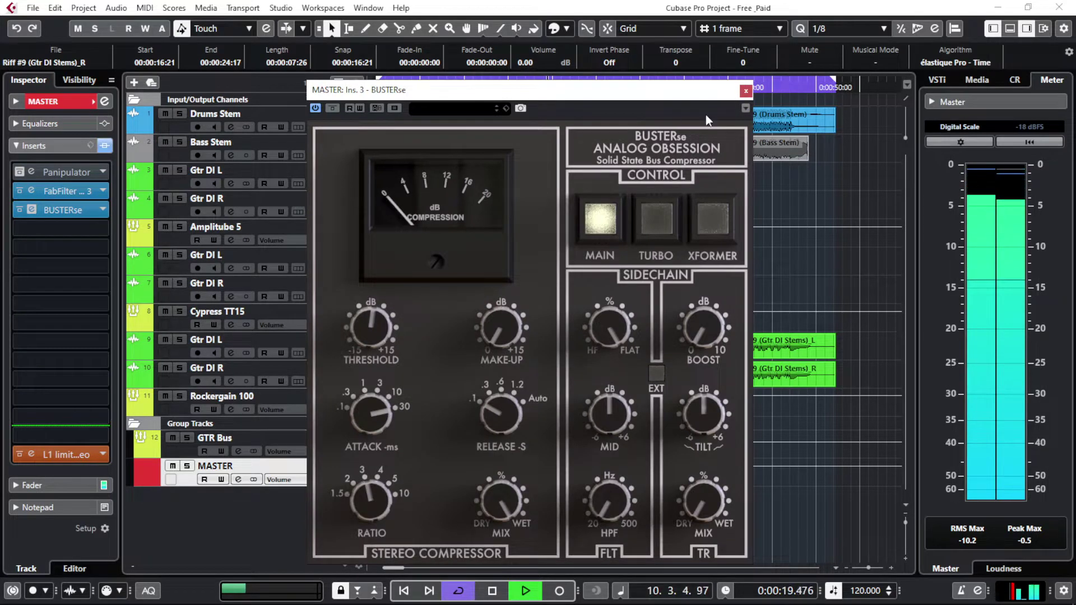
{"action": "left_click", "coordinate": [745, 92]}
{"action": "left_click", "coordinate": [70, 455]}
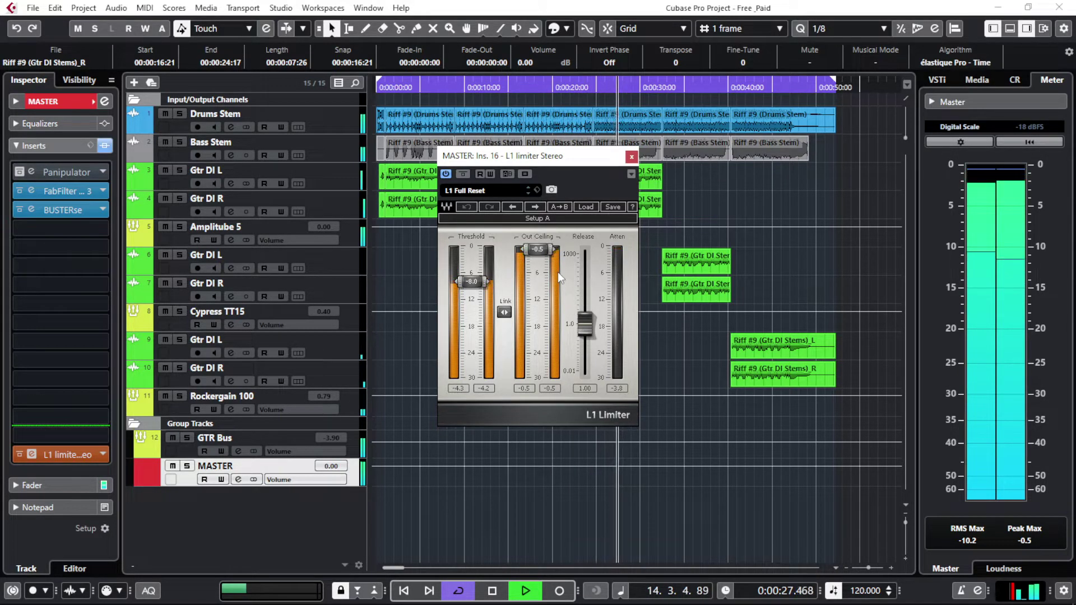
{"action": "left_click", "coordinate": [631, 156]}
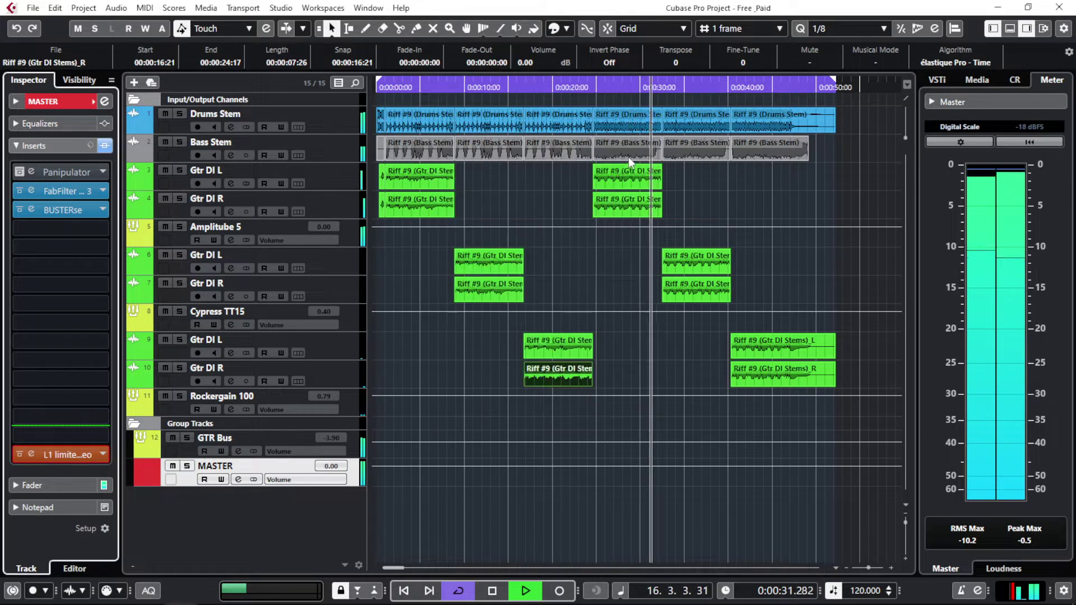
Step: Set the fat channel gain of the Orange Dual Terror in AmpliTube 5 to 9.1 and turn down its tone
{"action": "left_click", "coordinate": [391, 272]}
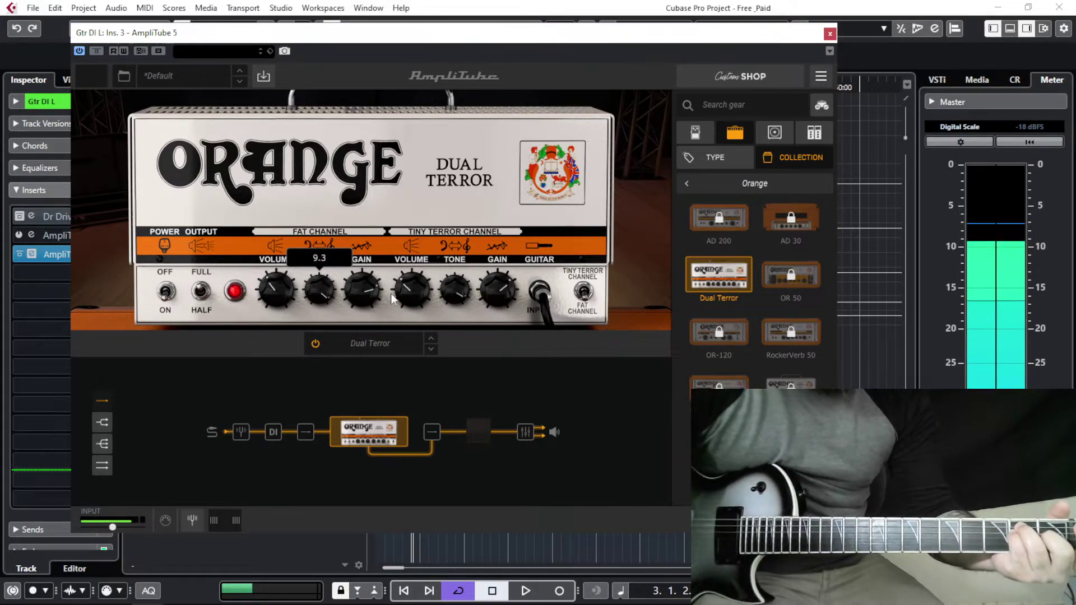
{"action": "left_click_drag", "start_coordinate": [363, 288], "coordinate": [365, 256]}
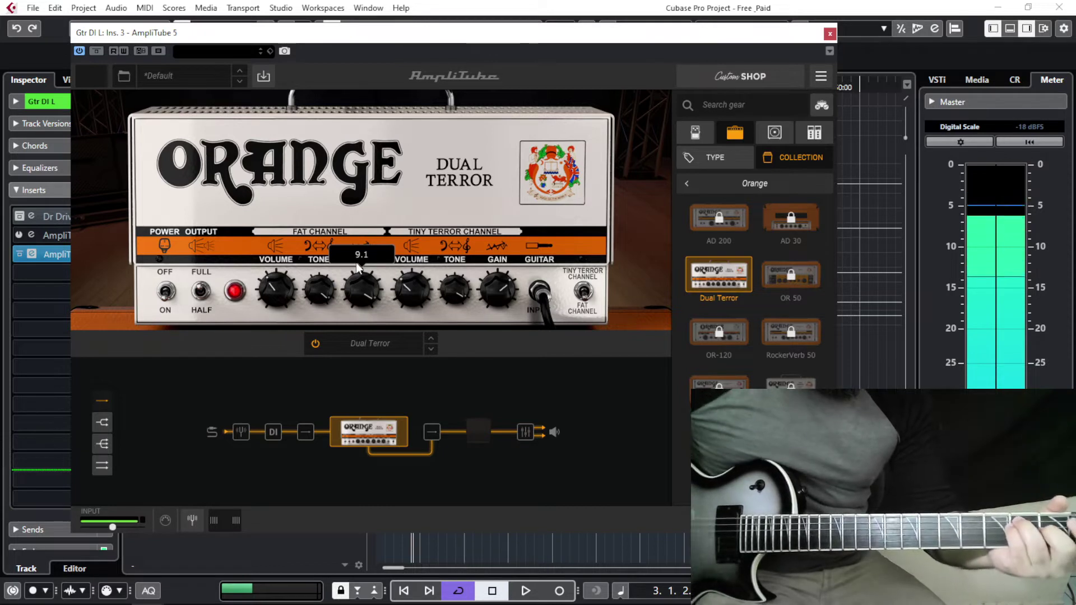
{"action": "left_click_drag", "start_coordinate": [324, 293], "coordinate": [318, 399]}
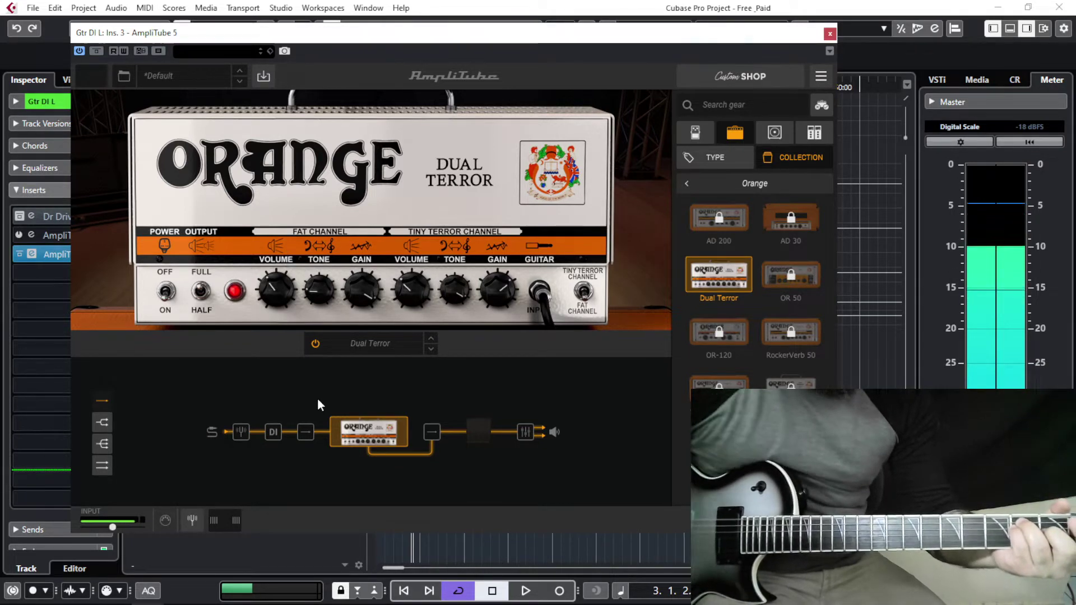
Step: Turn up the Dual Terror's fat channel tone, and try its gain at about midway before raising the gain back to a high setting
{"action": "left_click_drag", "start_coordinate": [312, 301], "coordinate": [323, 227]}
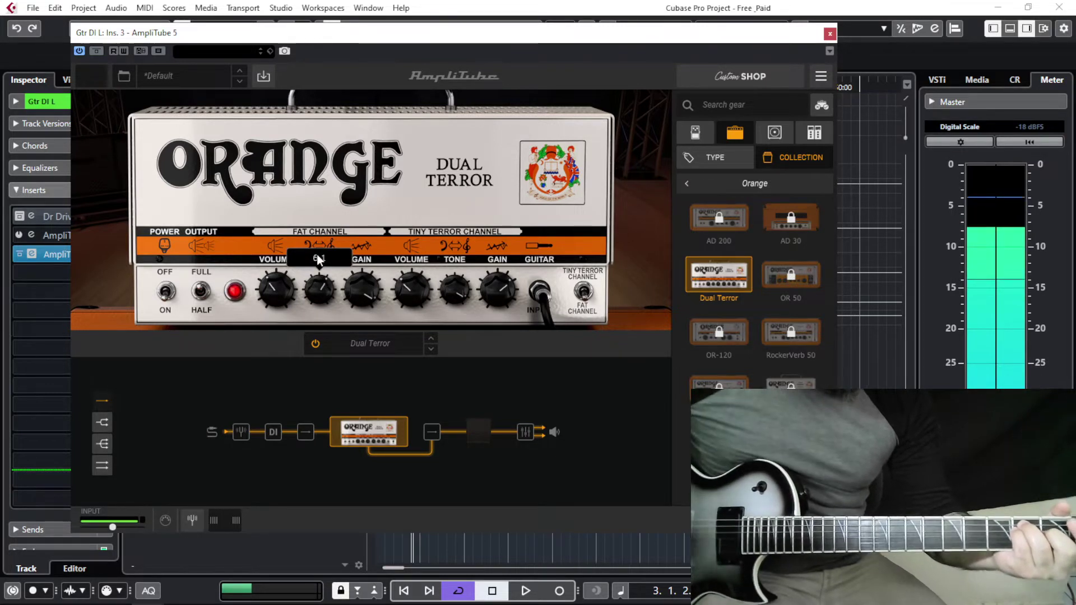
{"action": "left_click_drag", "start_coordinate": [359, 297], "coordinate": [376, 357]}
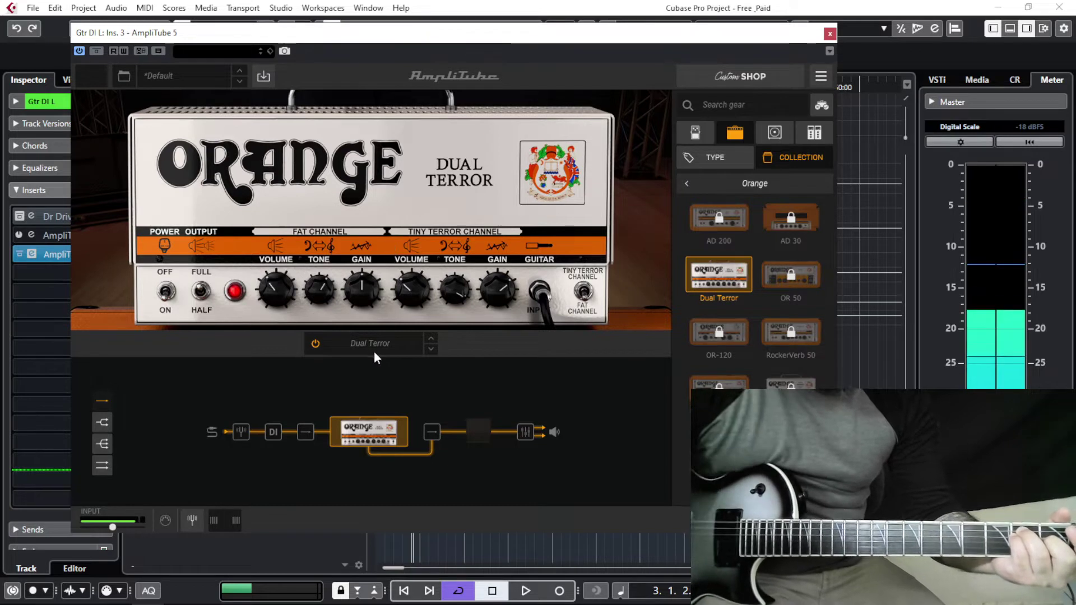
{"action": "left_click_drag", "start_coordinate": [363, 290], "coordinate": [367, 236]}
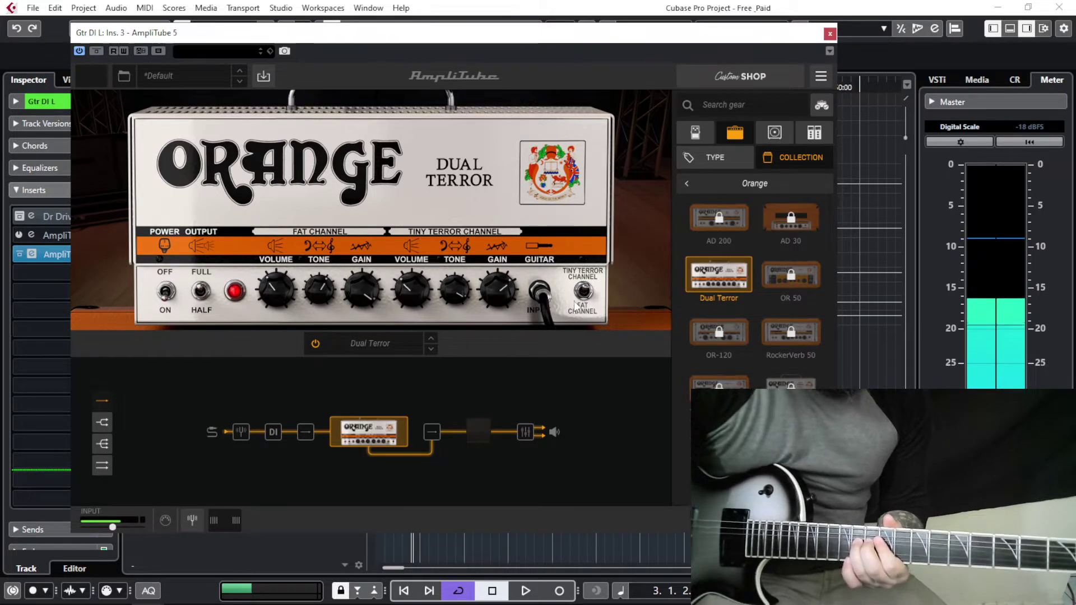
Step: Raise the Dual Terror's Tiny Terror channel gain to 9.6 and try its tone lower and higher, leaving the tone above midway
{"action": "mouse_move", "coordinate": [508, 288]}
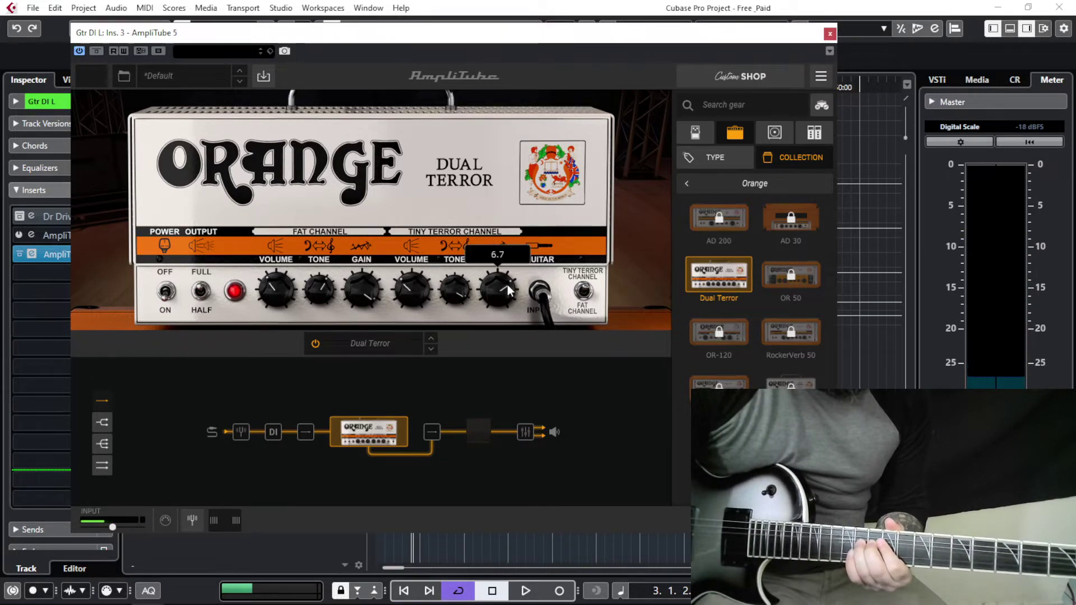
{"action": "left_click_drag", "start_coordinate": [506, 285], "coordinate": [500, 190]}
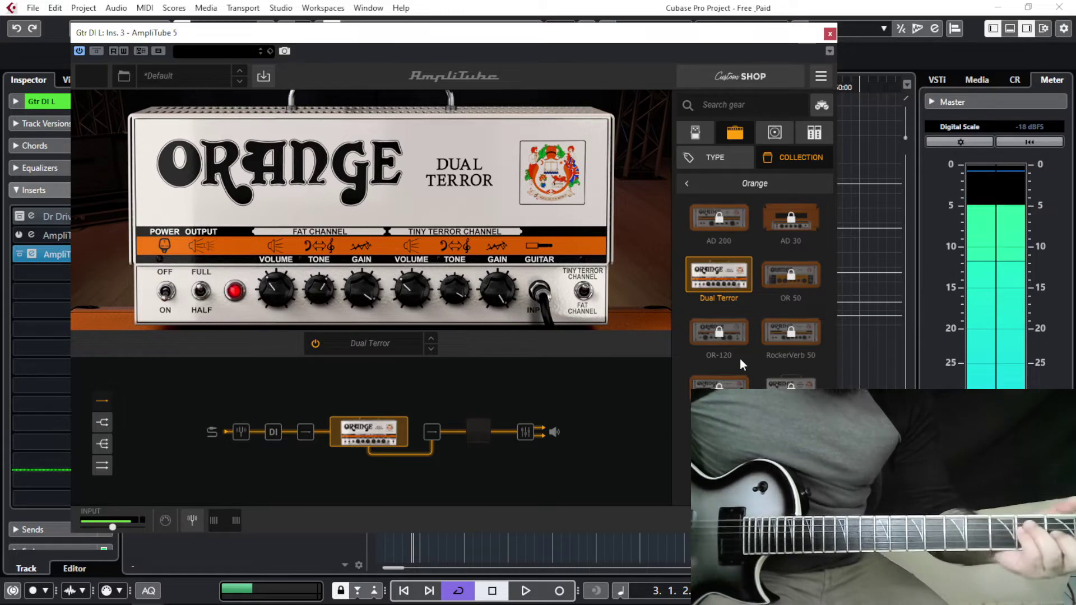
{"action": "left_click_drag", "start_coordinate": [458, 288], "coordinate": [461, 346]}
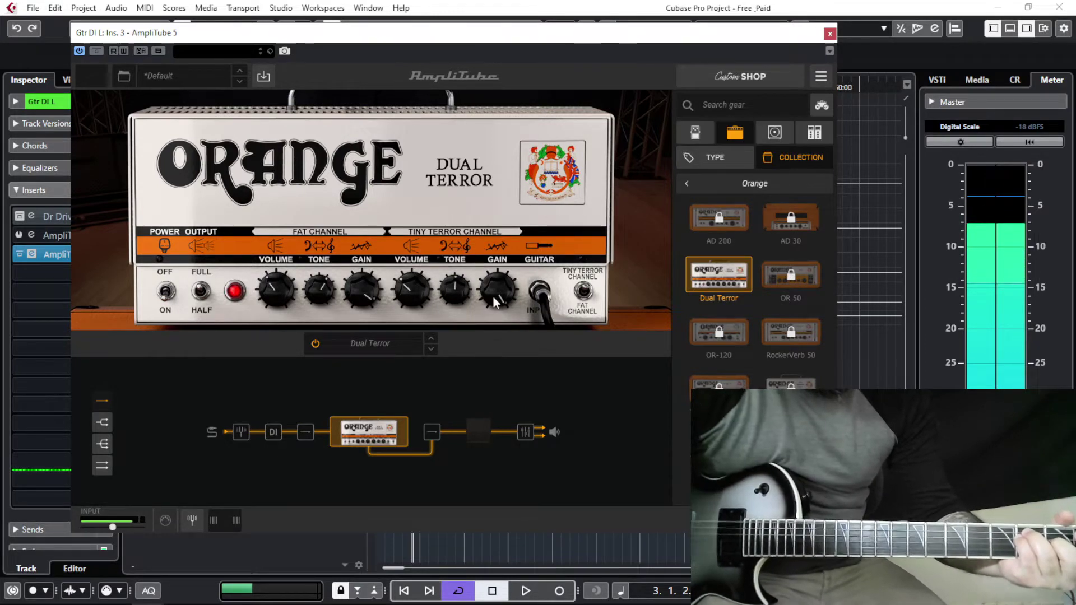
{"action": "left_click_drag", "start_coordinate": [455, 287], "coordinate": [455, 328]}
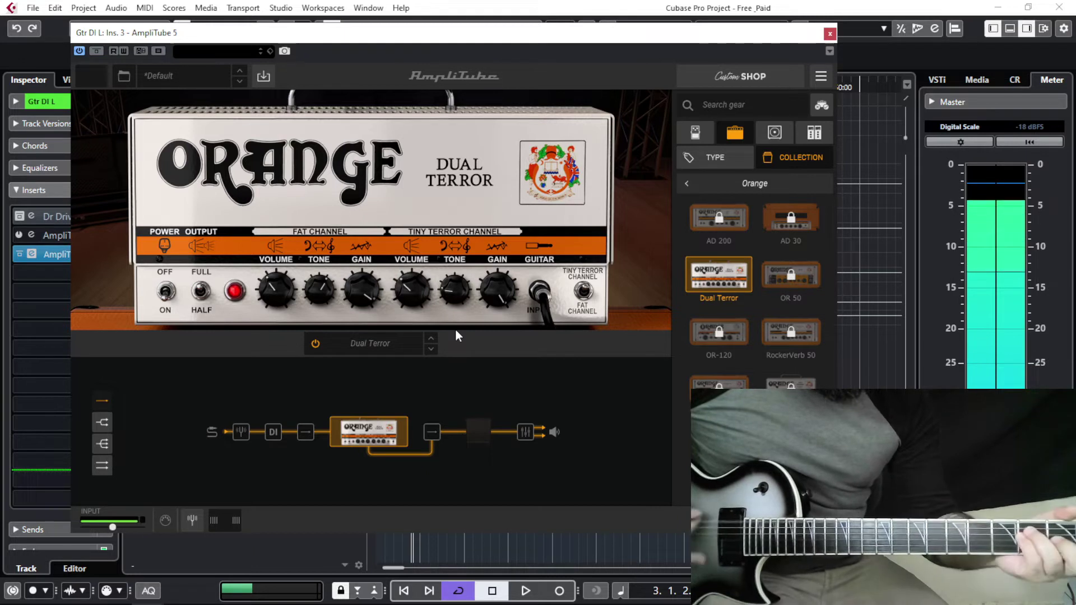
{"action": "mouse_move", "coordinate": [453, 280]}
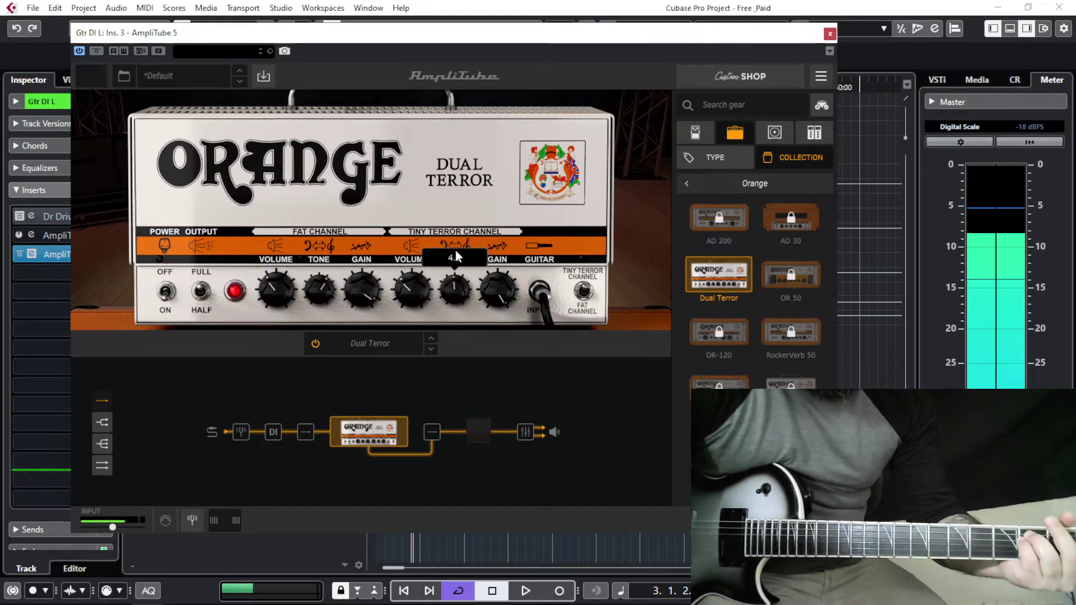
{"action": "scroll", "coordinate": [455, 255], "scroll_direction": "up", "scroll_amount": 3}
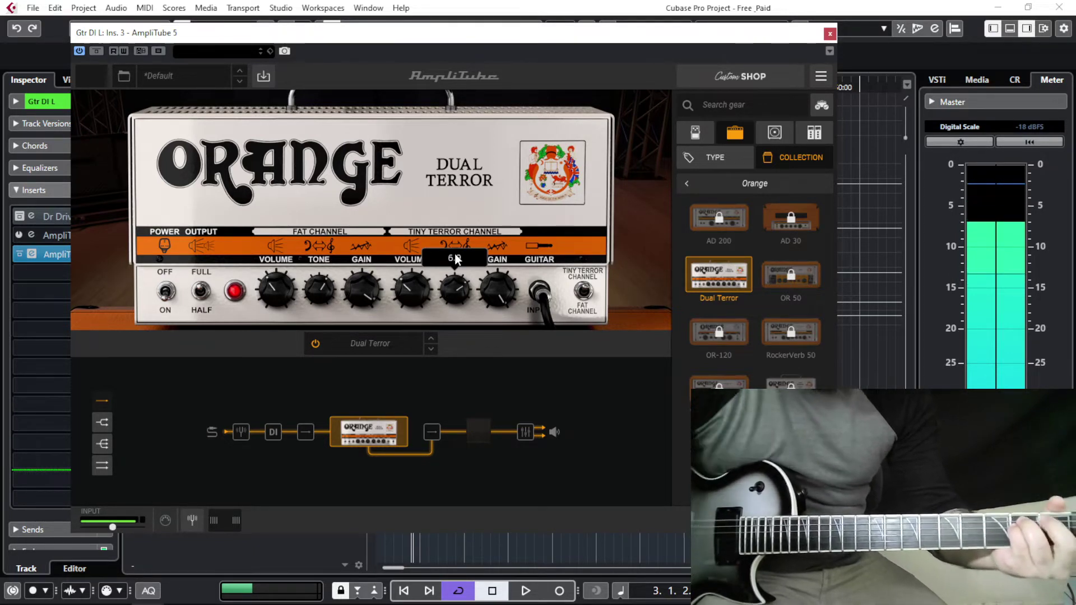
{"action": "scroll", "coordinate": [488, 296], "scroll_direction": "up", "scroll_amount": 2}
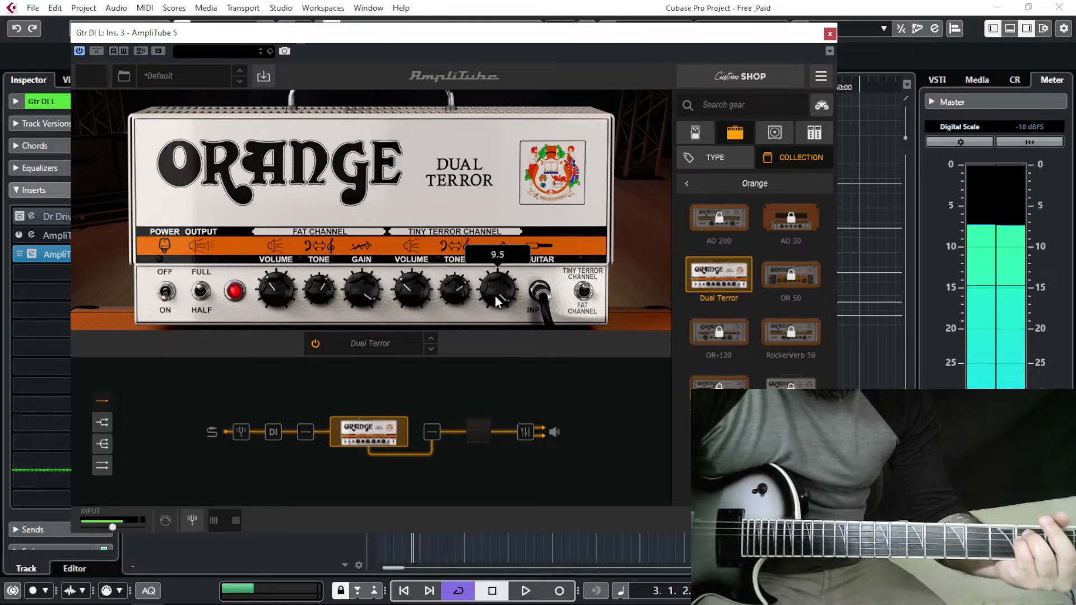
{"action": "scroll", "coordinate": [502, 296], "scroll_direction": "up", "scroll_amount": 2}
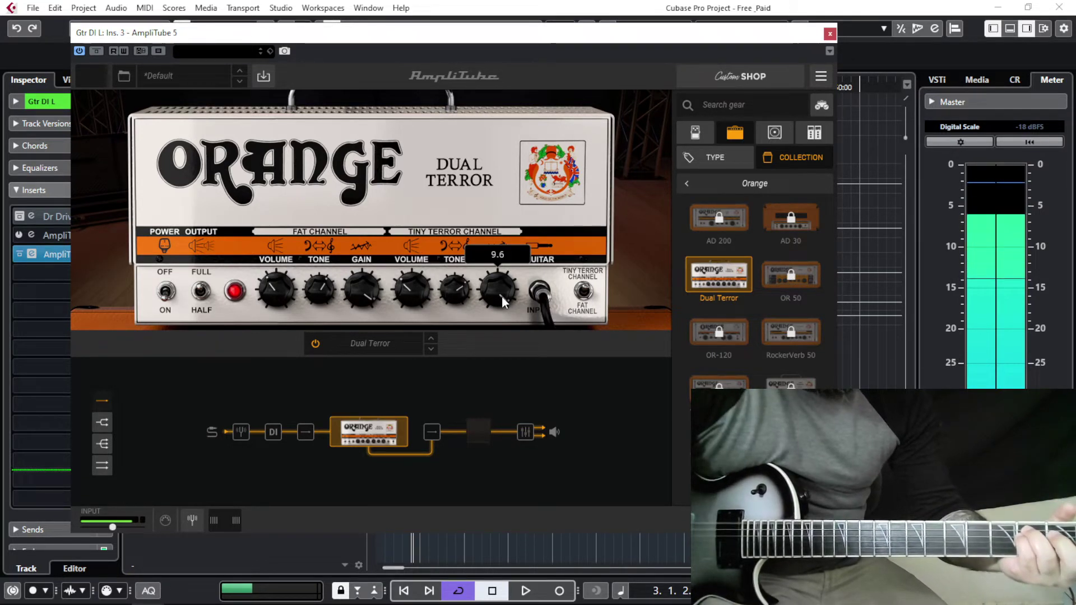
Step: Activate the Dr Drive pedal on the Gtr DI L track, compare the tone with it bypassed and active, and close its window
{"action": "left_click", "coordinate": [54, 218]}
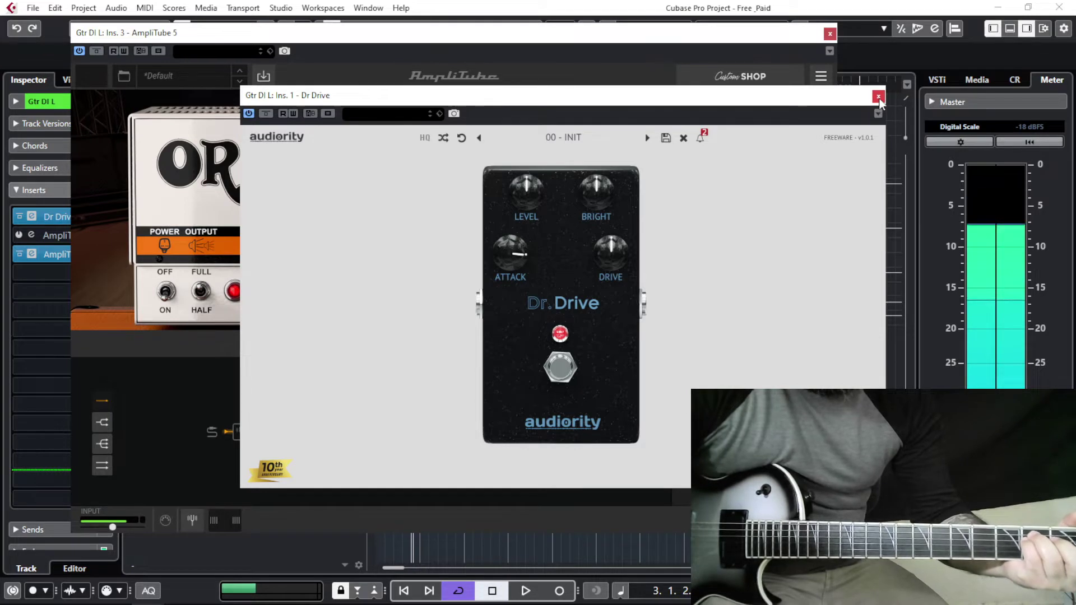
{"action": "left_click", "coordinate": [266, 113]}
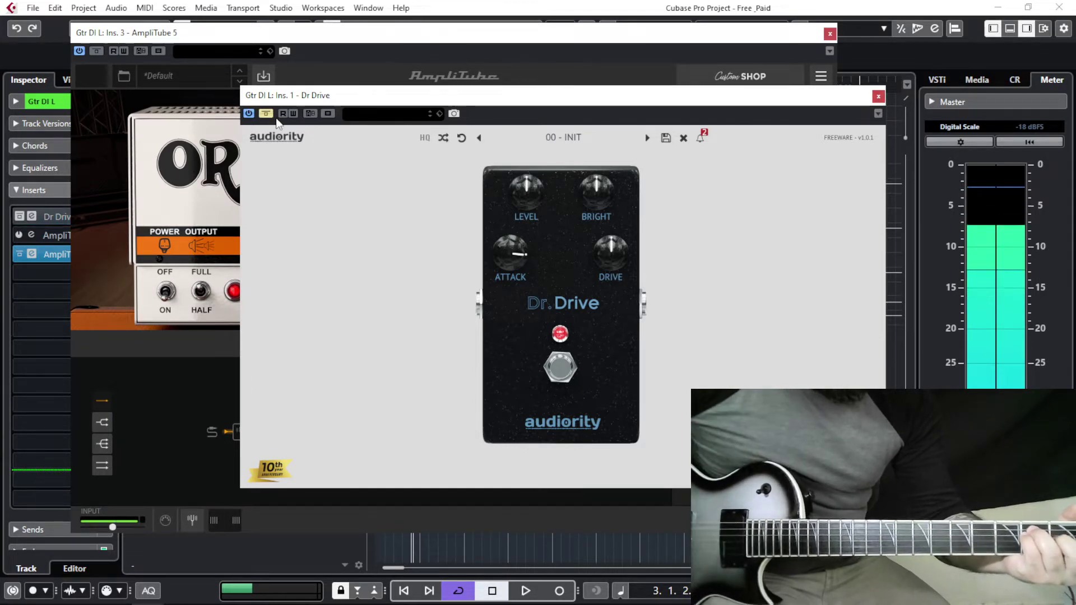
{"action": "left_click", "coordinate": [264, 115]}
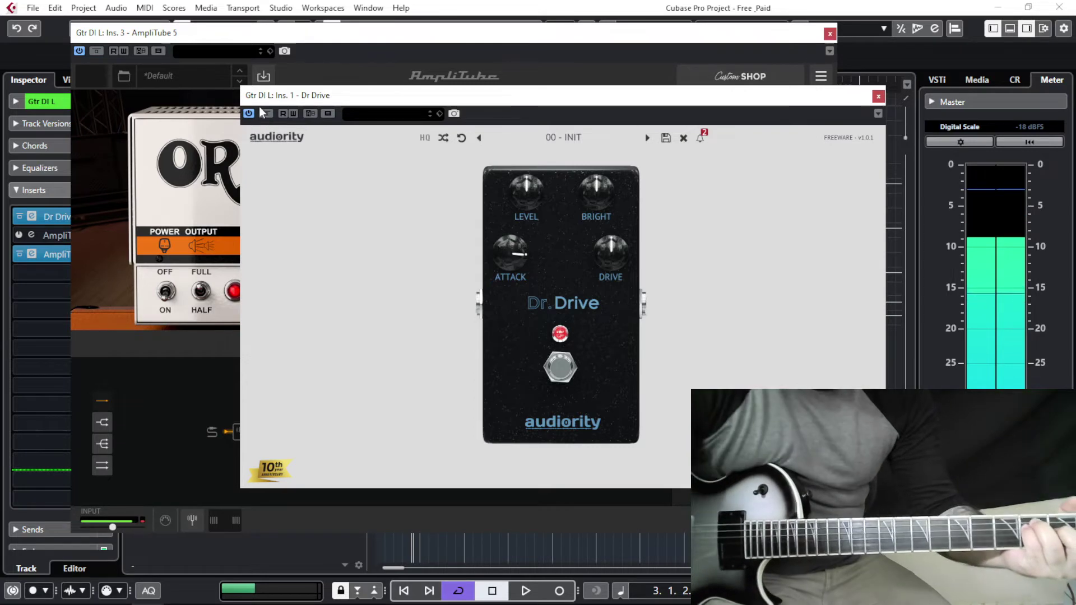
{"action": "left_click", "coordinate": [877, 96]}
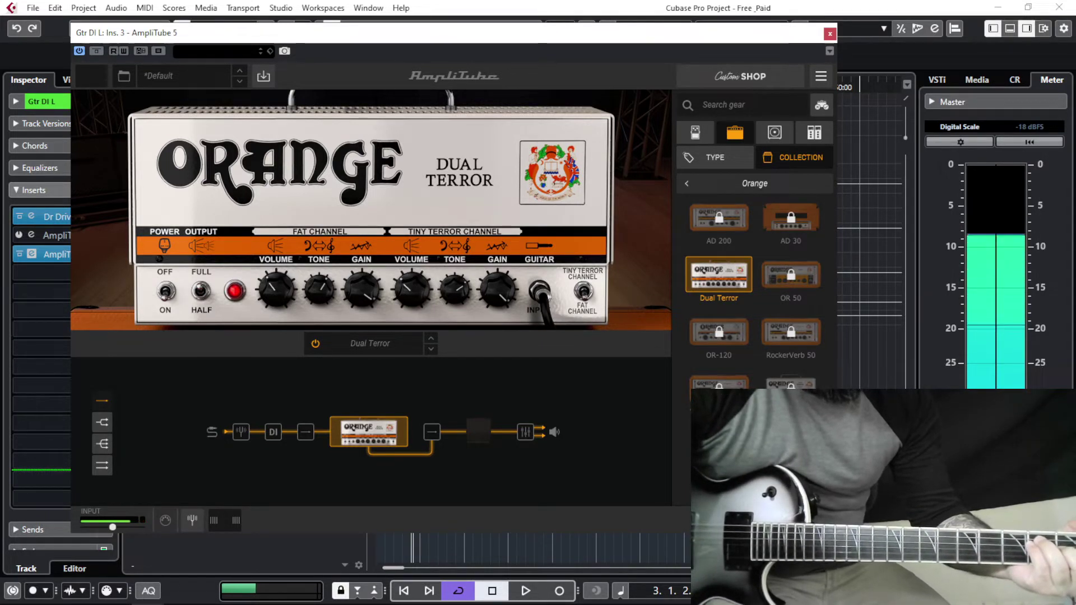
Step: Reopen Dr Drive on the Gtr DI L track, toggle its bypass repeatedly to compare the amp tones, and close it with the pedal active
{"action": "left_click", "coordinate": [61, 217]}
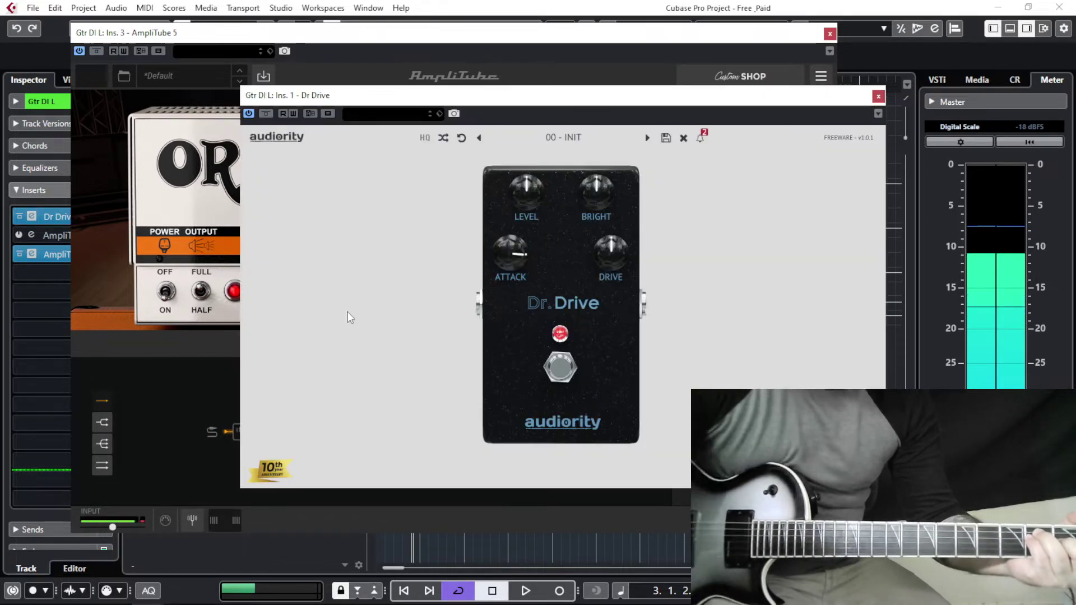
{"action": "left_click", "coordinate": [266, 114]}
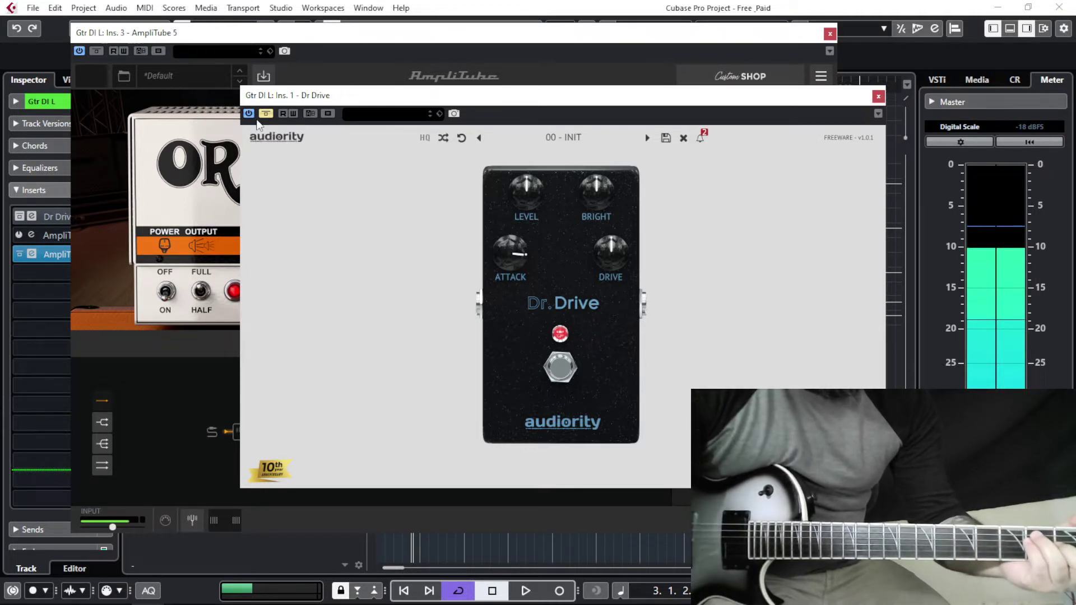
{"action": "left_click", "coordinate": [265, 114]}
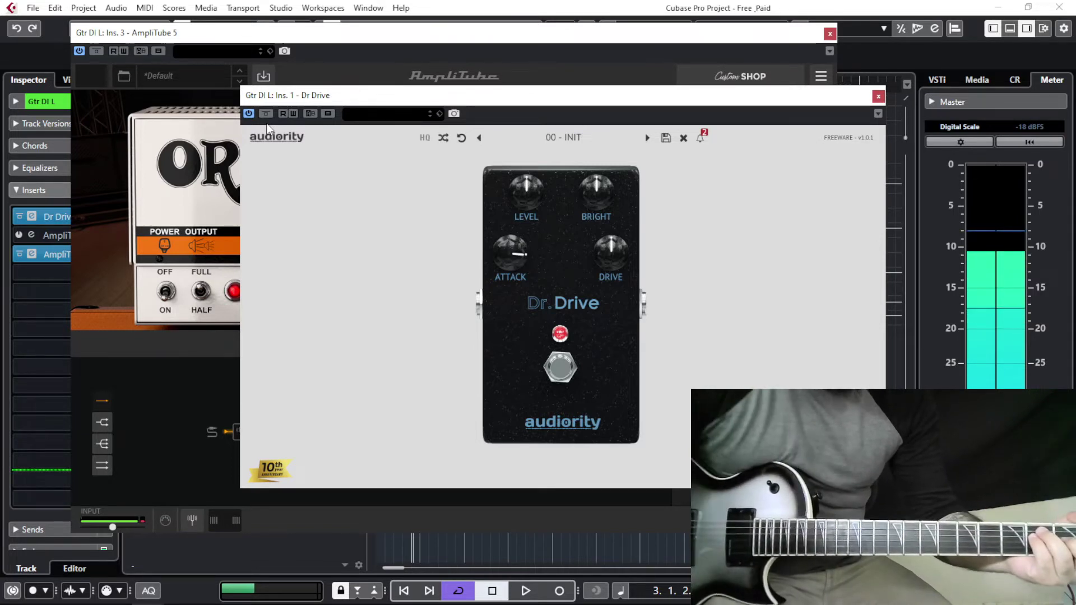
{"action": "left_click", "coordinate": [265, 114]}
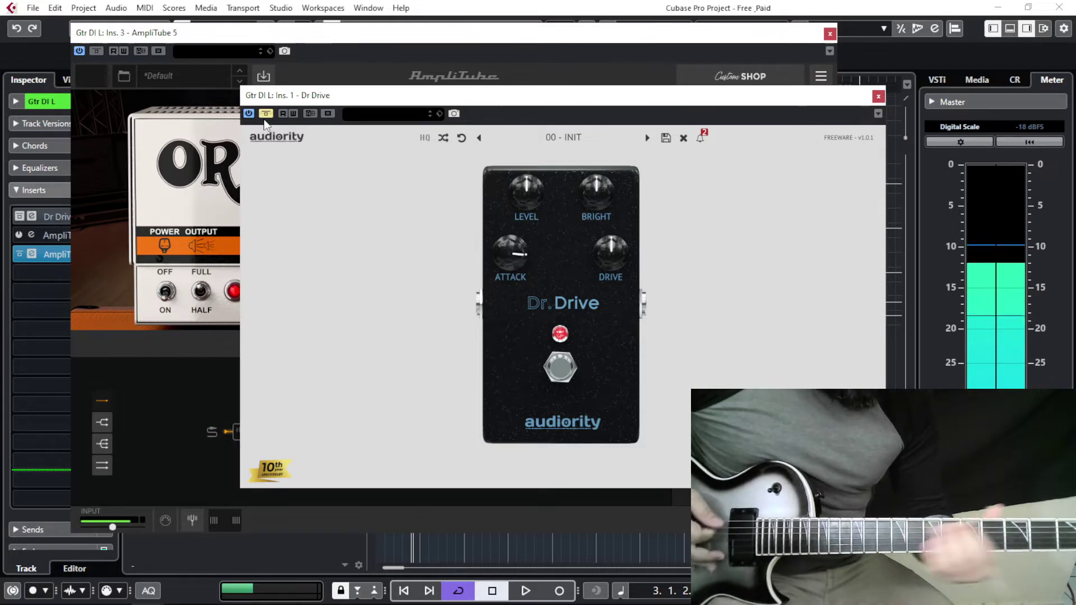
{"action": "left_click", "coordinate": [266, 113]}
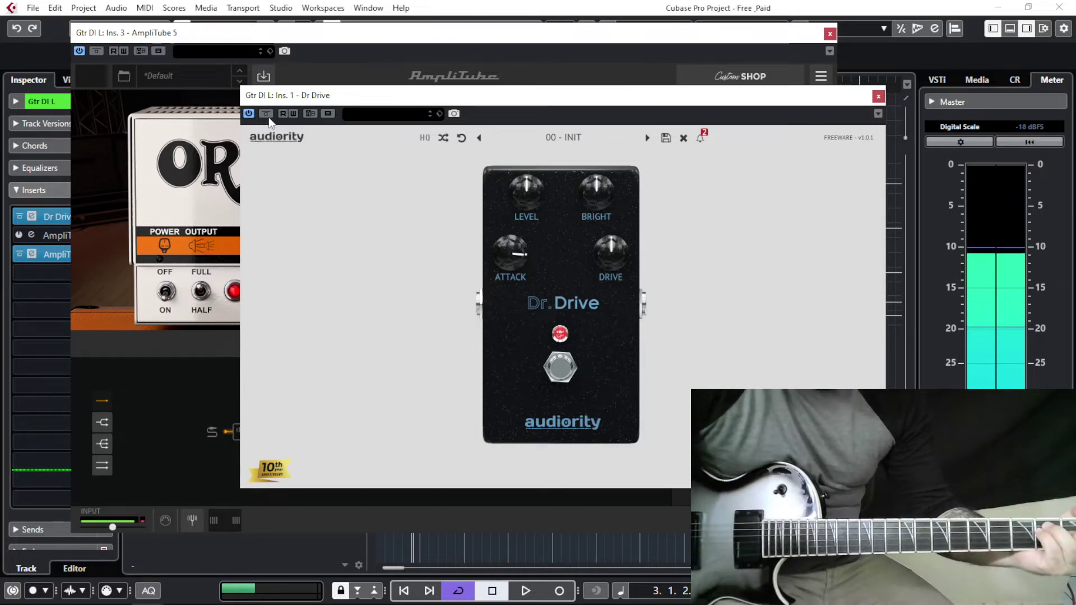
{"action": "left_click", "coordinate": [878, 97]}
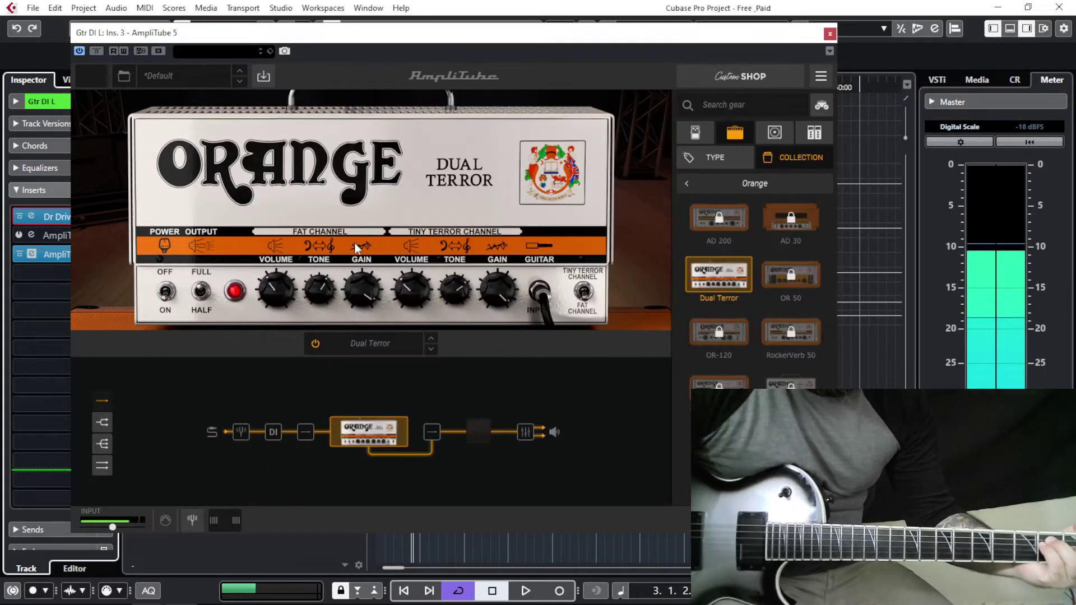
Step: Try the Dual Terror's fat channel tone at higher and lower settings with Dr Drive active, finishing with the tone turned up
{"action": "mouse_move", "coordinate": [284, 290]}
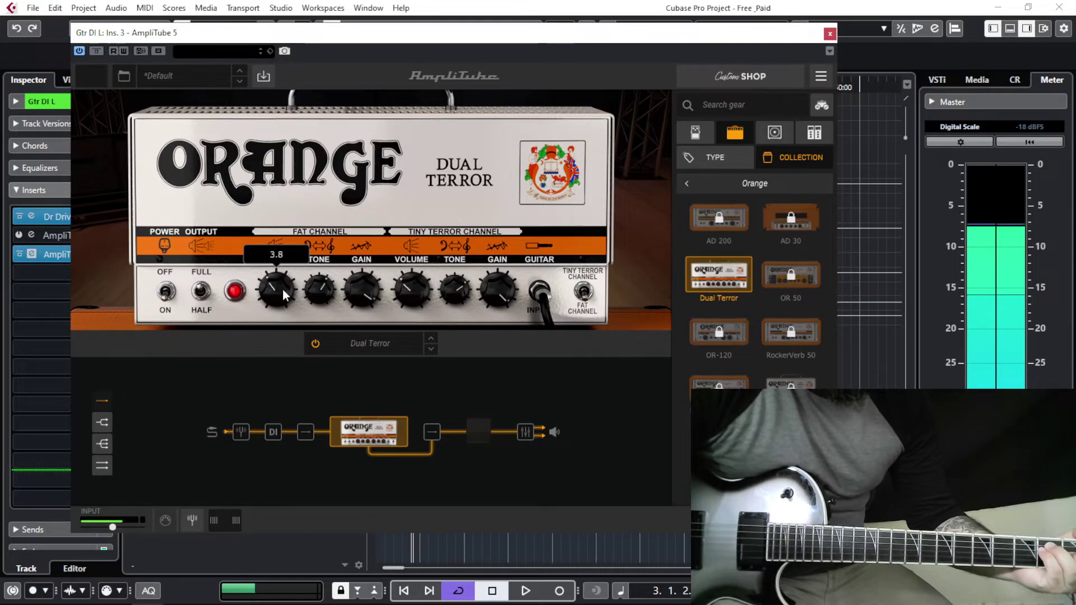
{"action": "left_click_drag", "start_coordinate": [313, 293], "coordinate": [329, 257]}
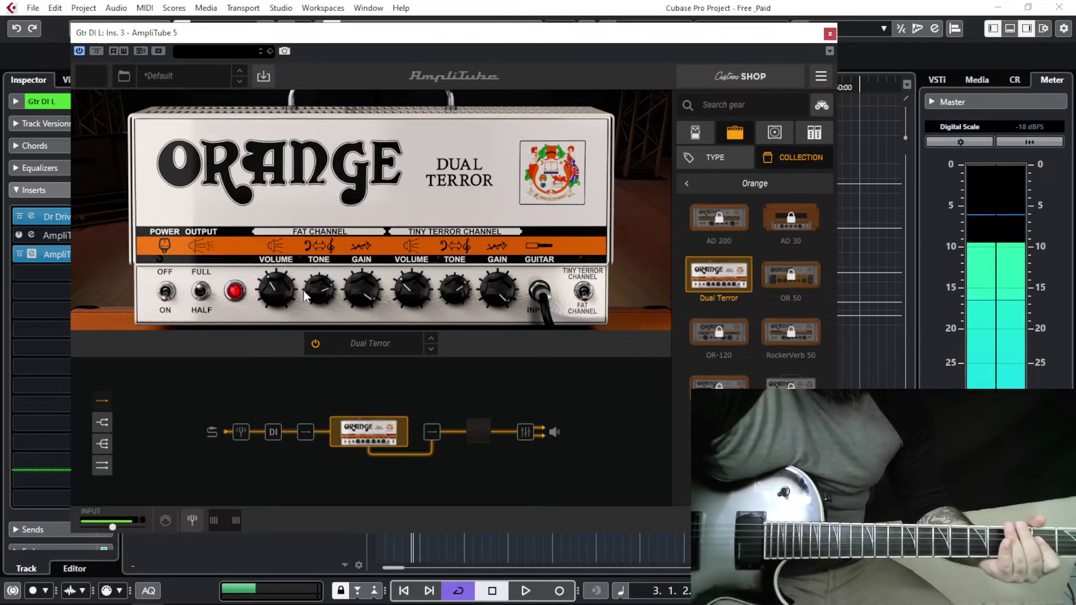
{"action": "left_click_drag", "start_coordinate": [310, 293], "coordinate": [315, 327]}
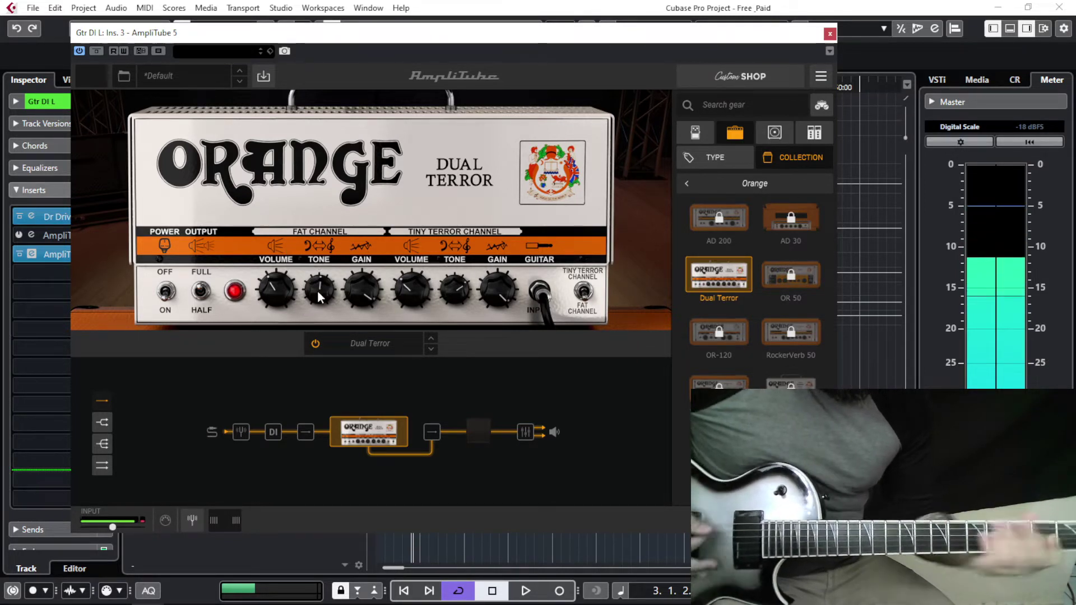
{"action": "left_click_drag", "start_coordinate": [317, 290], "coordinate": [317, 263]}
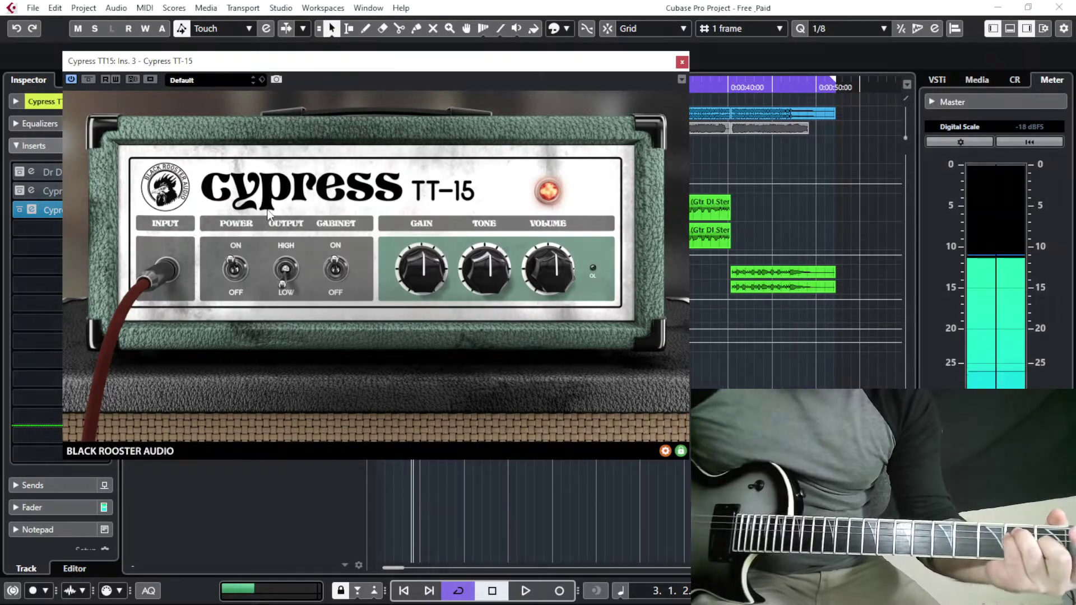
Step: Switch off the cabinet on the Cypress TT-15 amp and turn up its tone and volume
{"action": "left_click", "coordinate": [334, 255]}
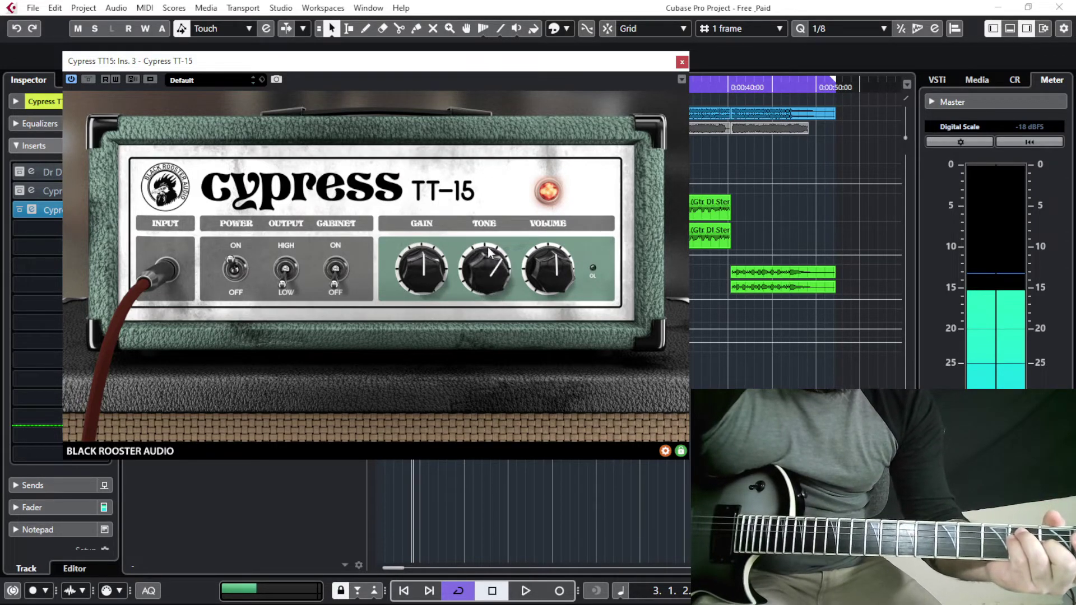
{"action": "left_click_drag", "start_coordinate": [488, 248], "coordinate": [501, 226]}
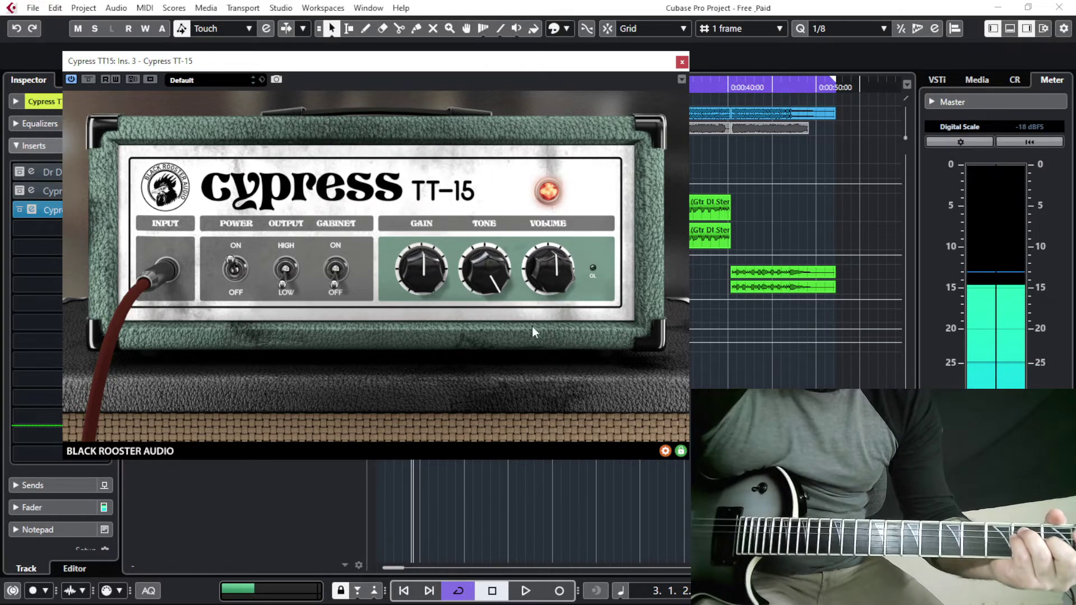
{"action": "mouse_move", "coordinate": [564, 282]}
{"action": "left_mouse_down"}
{"action": "mouse_move", "coordinate": [565, 254]}
{"action": "mouse_move", "coordinate": [553, 268]}
{"action": "left_mouse_up"}
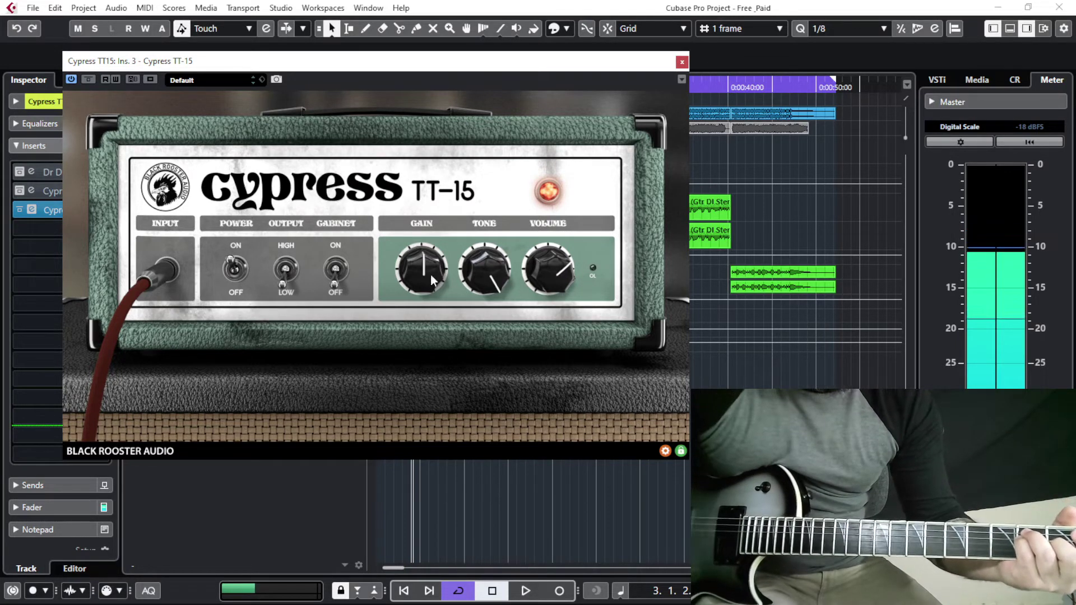
Step: Try the Cypress TT-15's gain low and high, leaving it slightly above midway, and bring its tone down to about midway
{"action": "left_click_drag", "start_coordinate": [430, 275], "coordinate": [424, 331]}
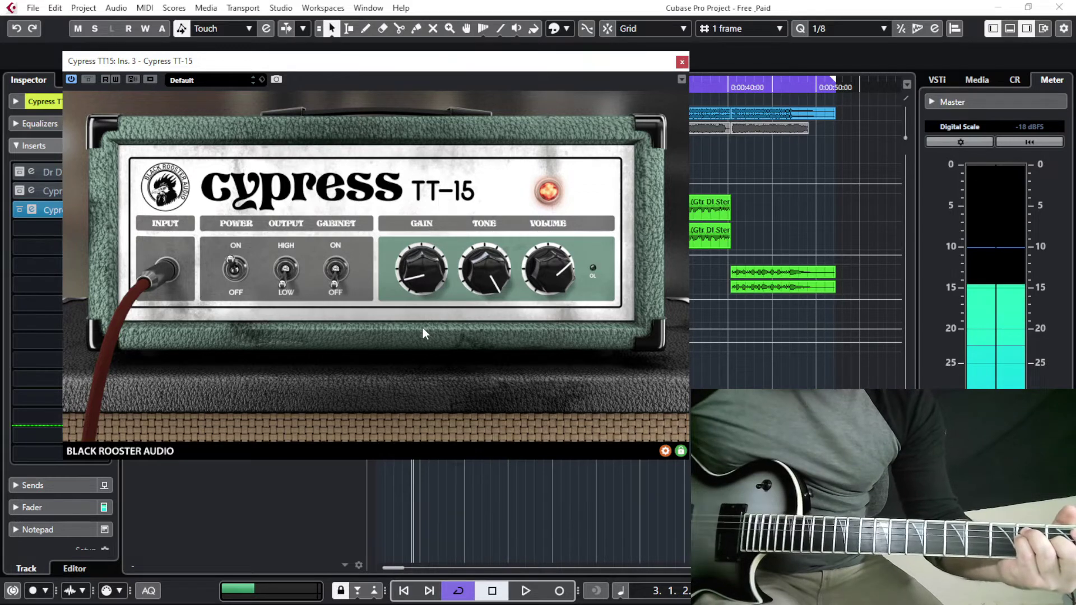
{"action": "left_click_drag", "start_coordinate": [421, 248], "coordinate": [435, 179]}
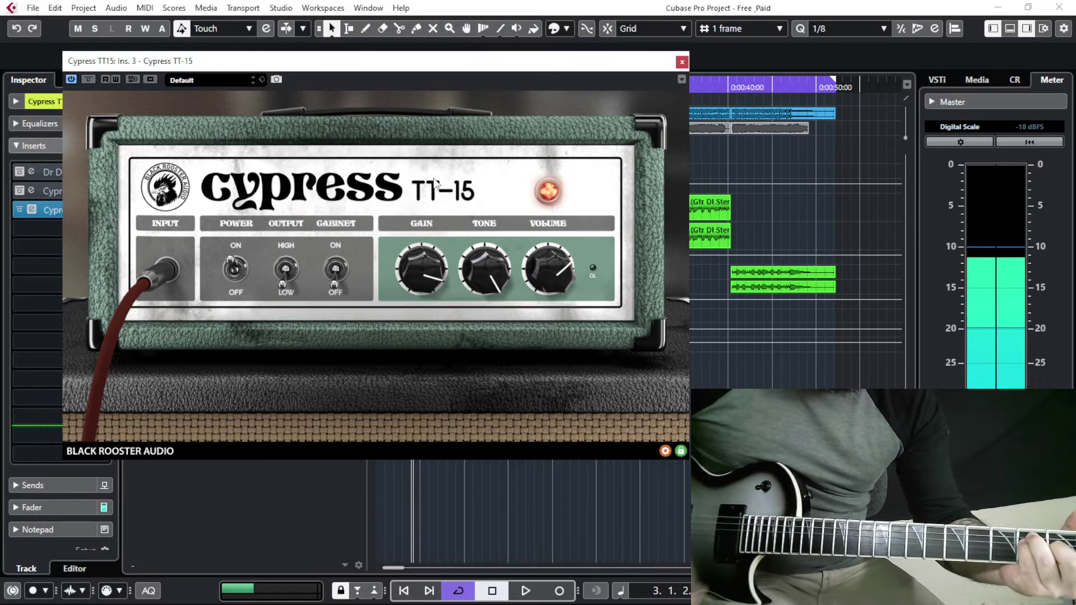
{"action": "left_click_drag", "start_coordinate": [489, 339], "coordinate": [490, 367]}
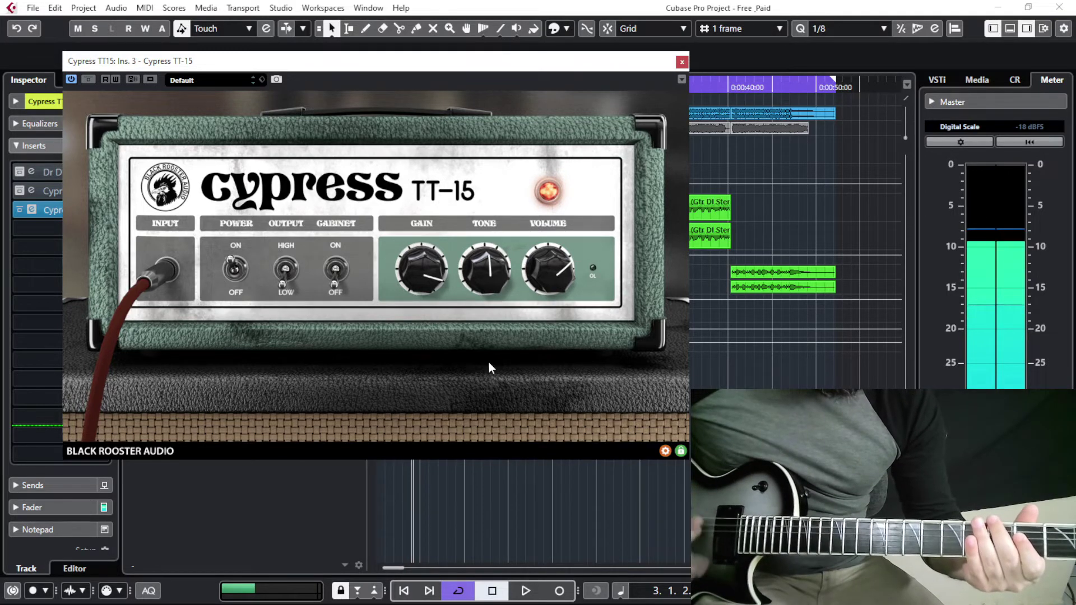
{"action": "left_click_drag", "start_coordinate": [426, 277], "coordinate": [419, 302]}
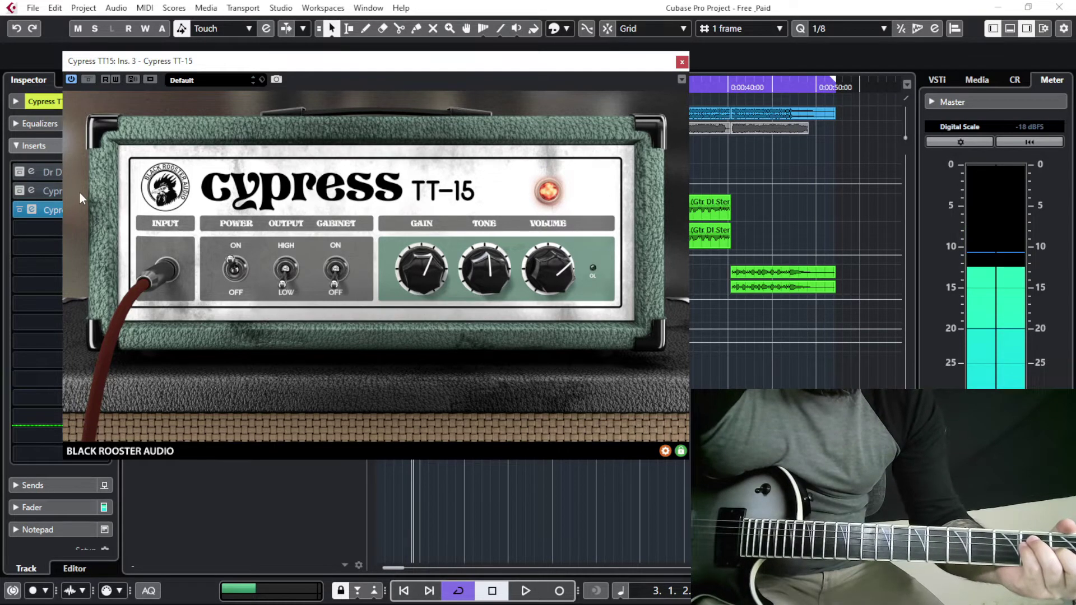
Step: Activate the Dr Drive pedal on the Cypress TT15 track and compare the amp tone with the pedal bypassed and active
{"action": "left_click", "coordinate": [48, 174]}
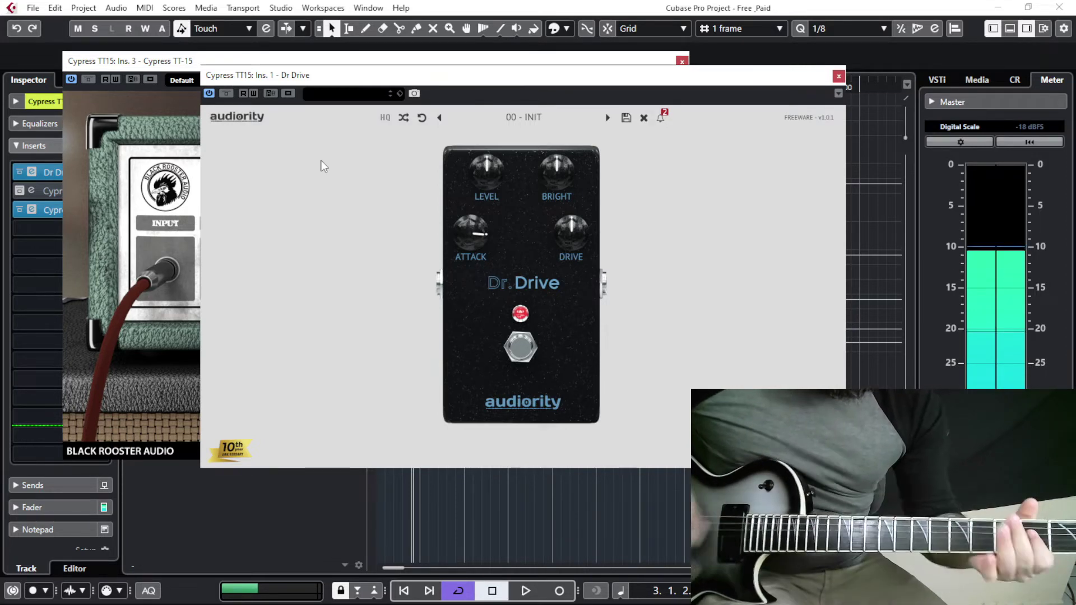
{"action": "left_click", "coordinate": [227, 94]}
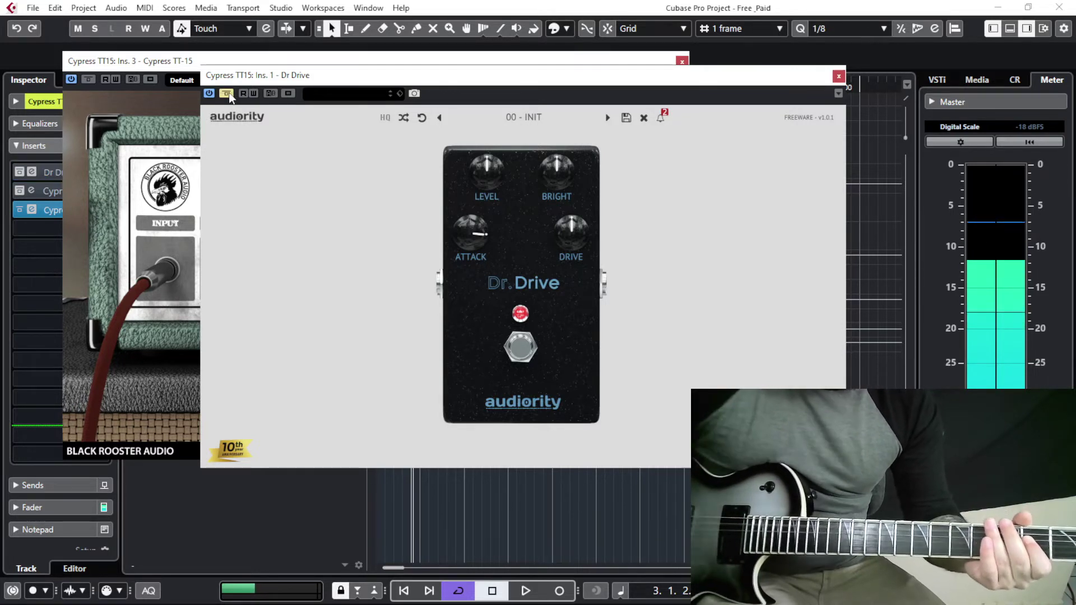
{"action": "left_click", "coordinate": [227, 94]}
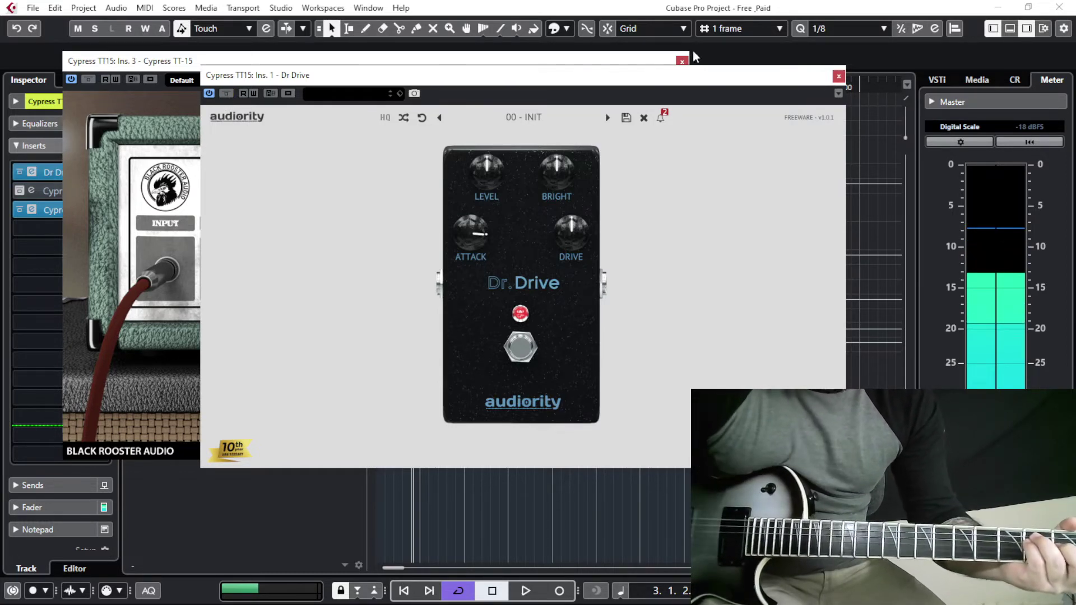
Step: Close the Dr Drive window and try the Cypress TT-15 with high gain, a low tone setting, and low gain
{"action": "left_click", "coordinate": [838, 76]}
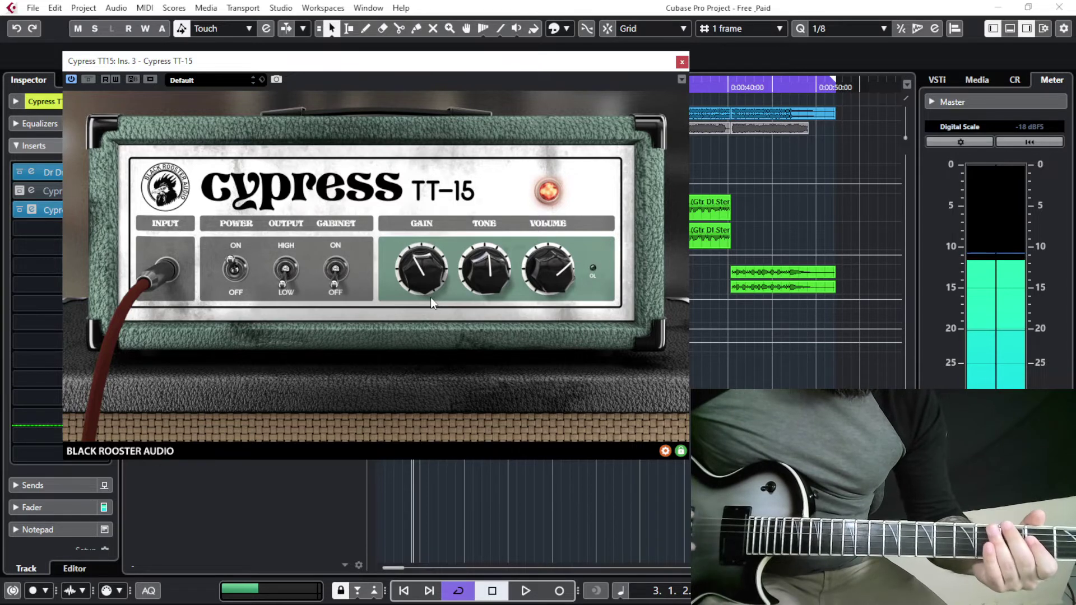
{"action": "left_click_drag", "start_coordinate": [426, 297], "coordinate": [419, 217]}
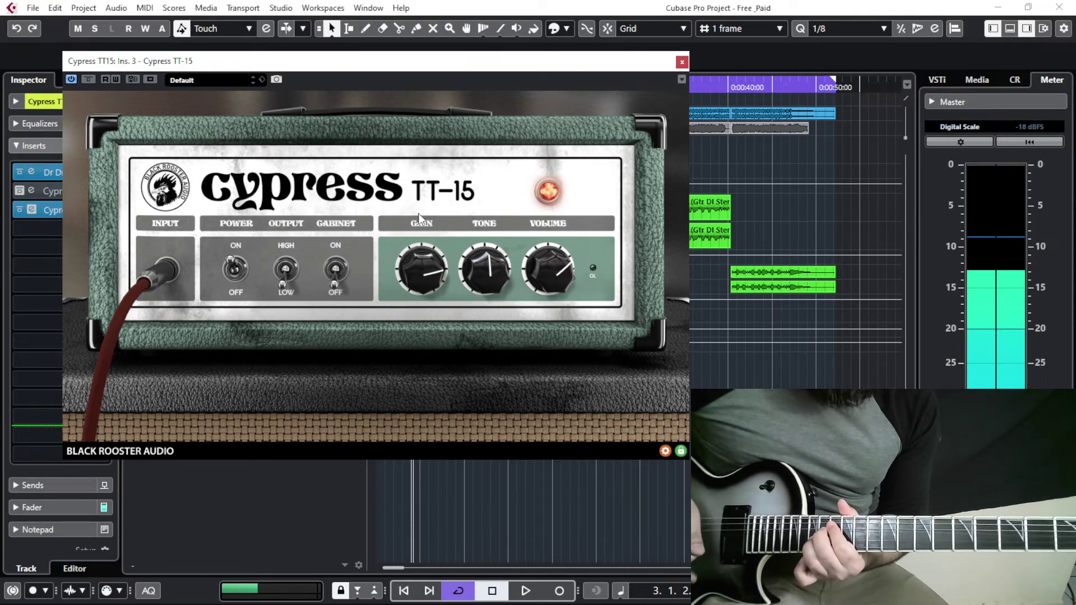
{"action": "left_click_drag", "start_coordinate": [485, 261], "coordinate": [479, 336]}
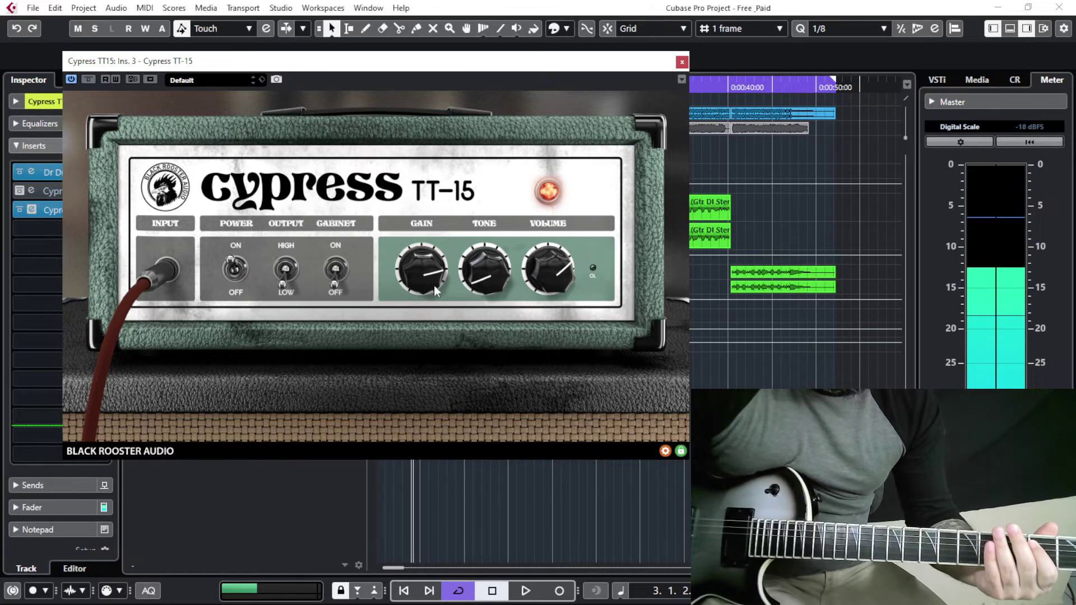
{"action": "left_click_drag", "start_coordinate": [429, 332], "coordinate": [441, 377]}
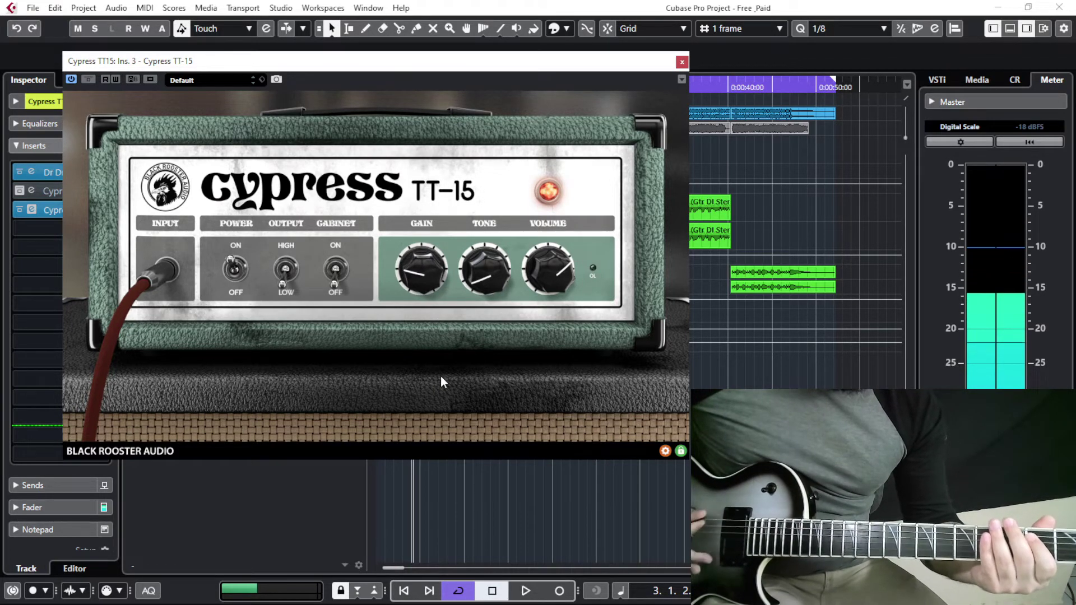
Step: Try high tone and gain on the Cypress TT-15, then bring both back to somewhat above midway
{"action": "left_click_drag", "start_coordinate": [484, 269], "coordinate": [479, 143]}
{"action": "left_click_drag", "start_coordinate": [421, 256], "coordinate": [417, 192]}
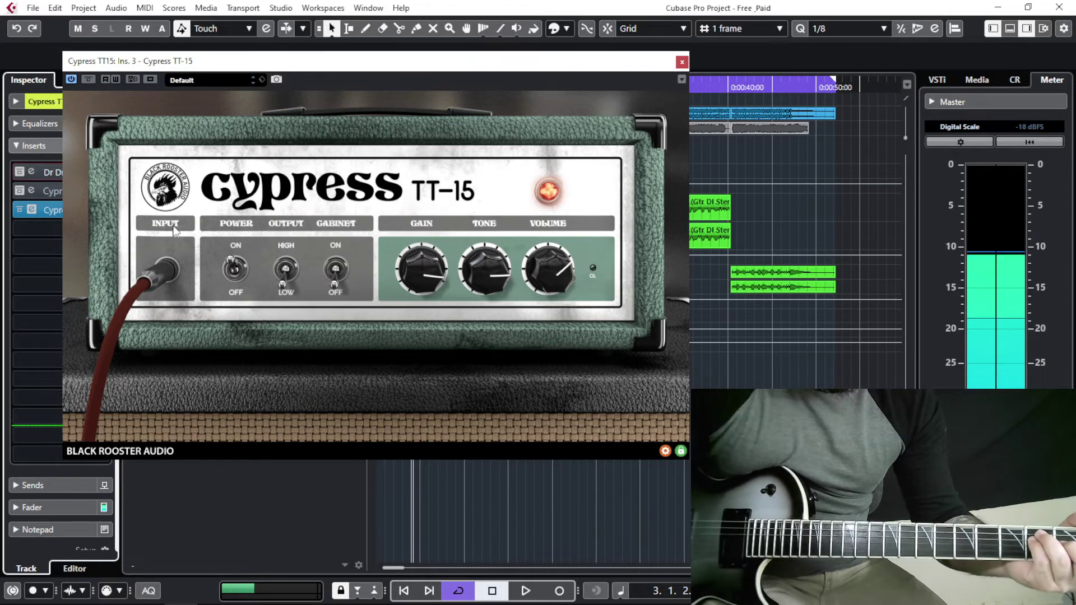
{"action": "left_click_drag", "start_coordinate": [468, 290], "coordinate": [474, 281]}
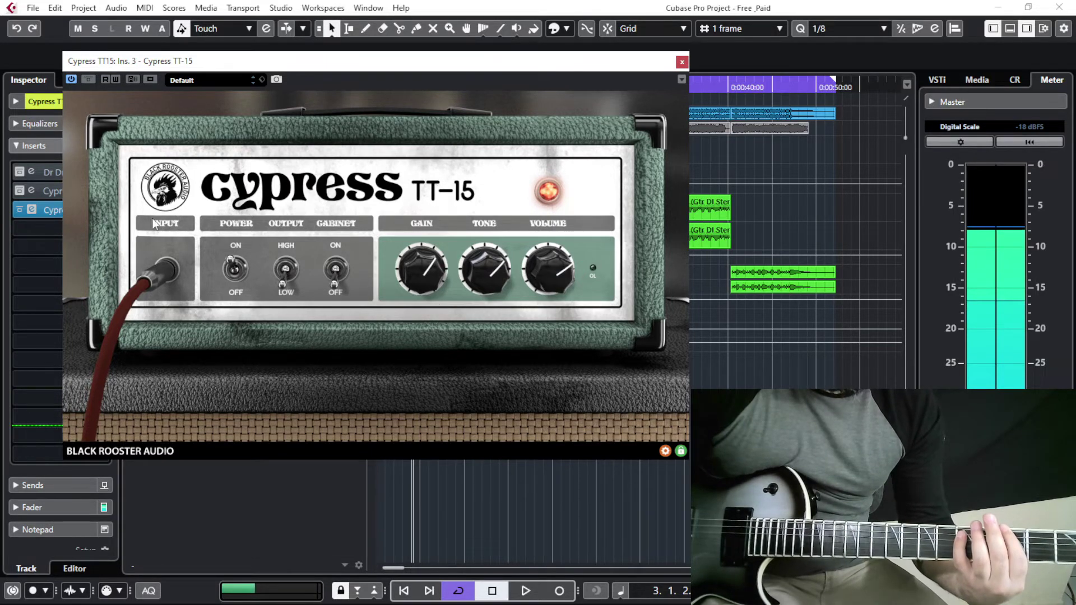
Step: Reopen the Dr Drive pedal on the Cypress TT15 track, close its window, and compare the amp with the pedal active and bypassed
{"action": "left_click", "coordinate": [48, 171]}
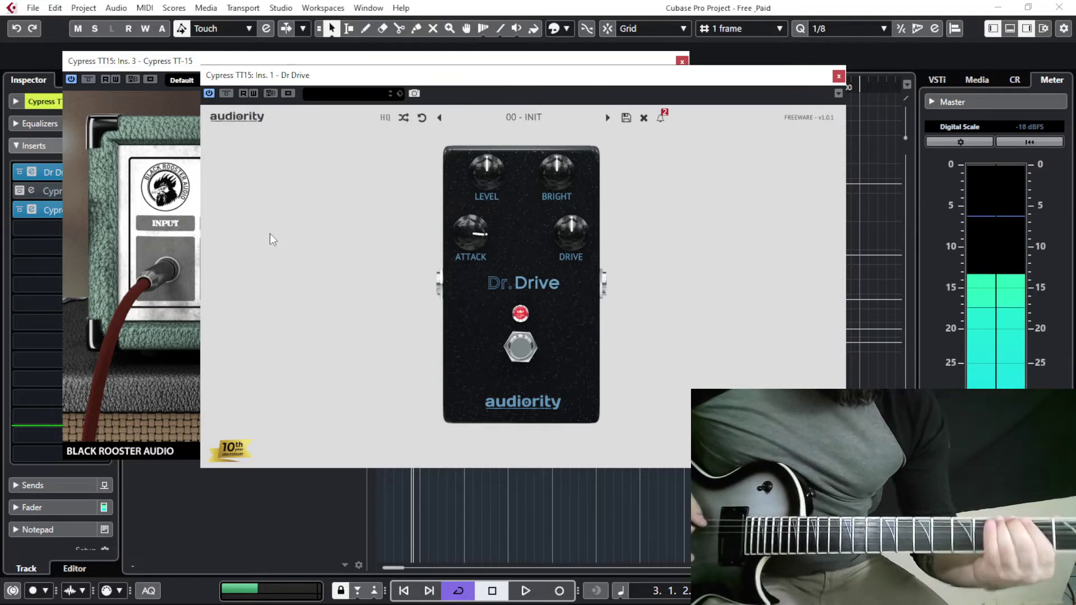
{"action": "left_click", "coordinate": [838, 75]}
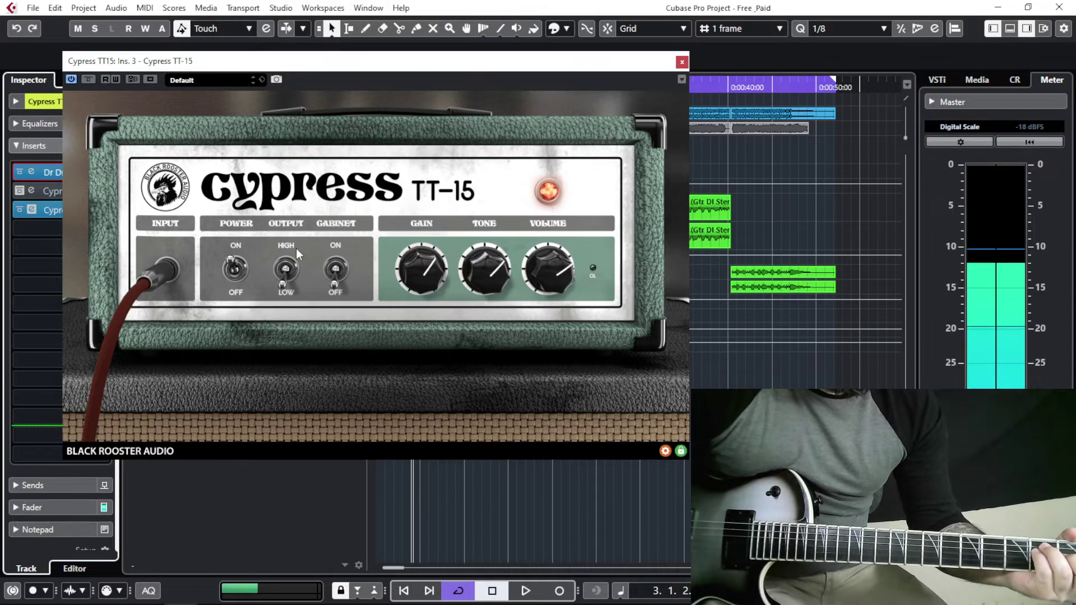
{"action": "left_click", "coordinate": [19, 172]}
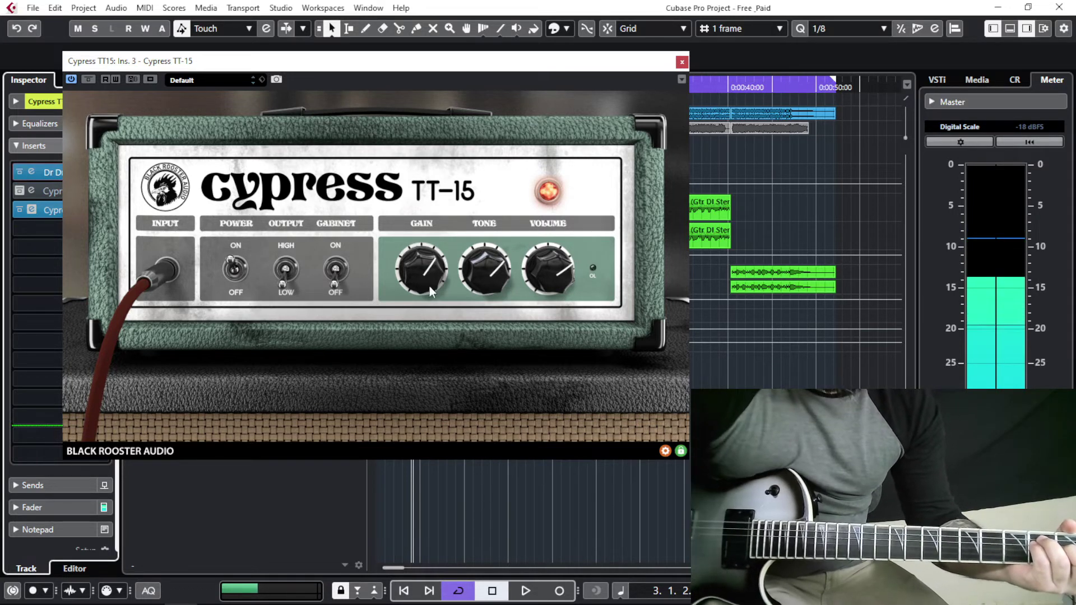
Step: Lower the Cypress TT-15's gain to just below midway and try its tone at maximum, slightly above midway, and lower
{"action": "left_click_drag", "start_coordinate": [429, 286], "coordinate": [419, 305]}
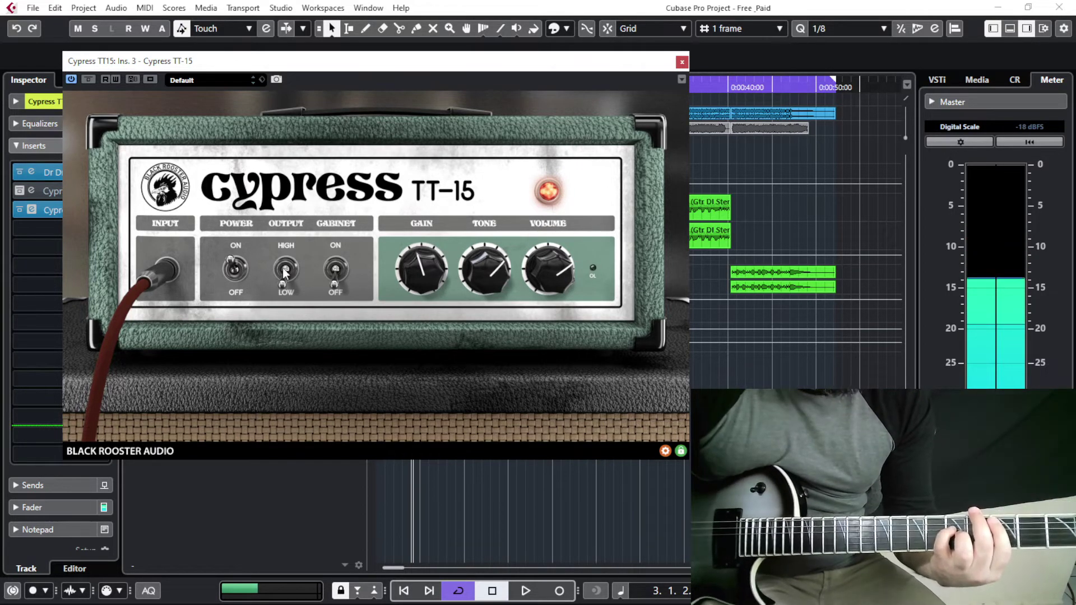
{"action": "left_click_drag", "start_coordinate": [479, 271], "coordinate": [473, 61]}
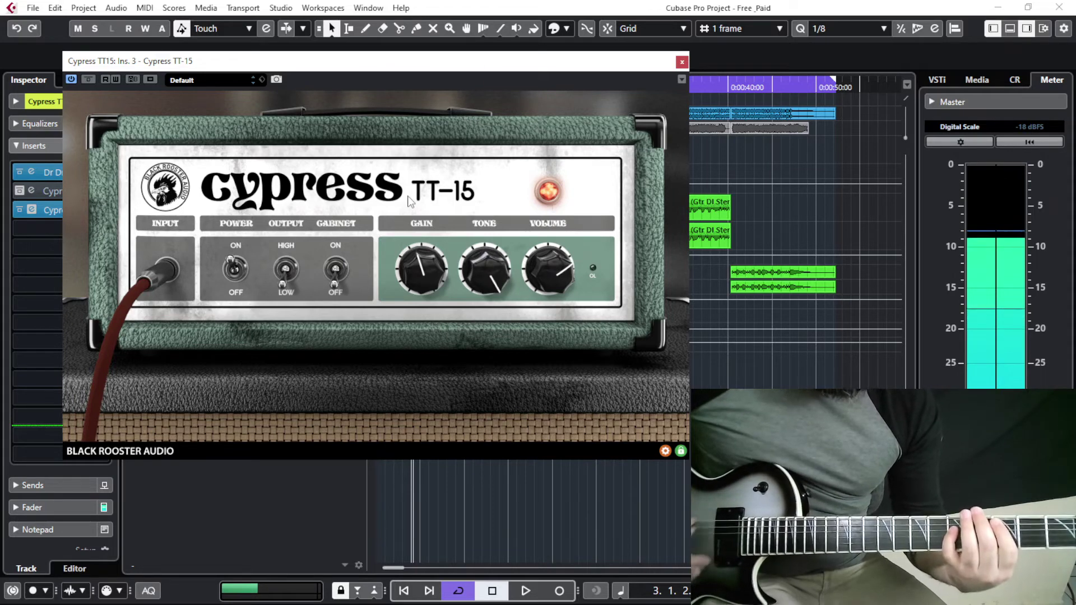
{"action": "left_click_drag", "start_coordinate": [490, 277], "coordinate": [483, 329]}
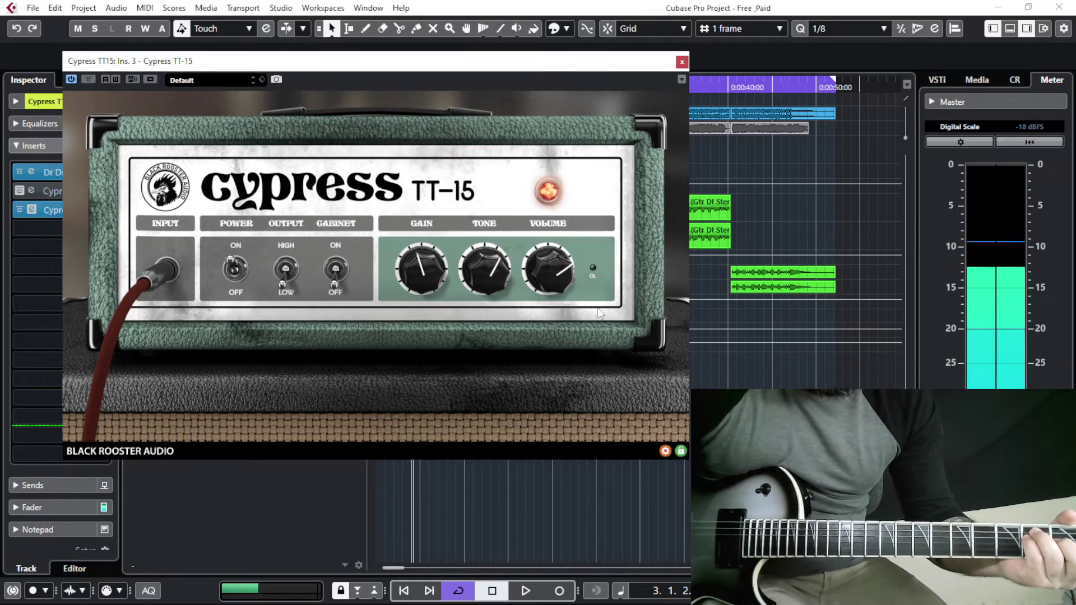
{"action": "left_click_drag", "start_coordinate": [487, 274], "coordinate": [485, 358]}
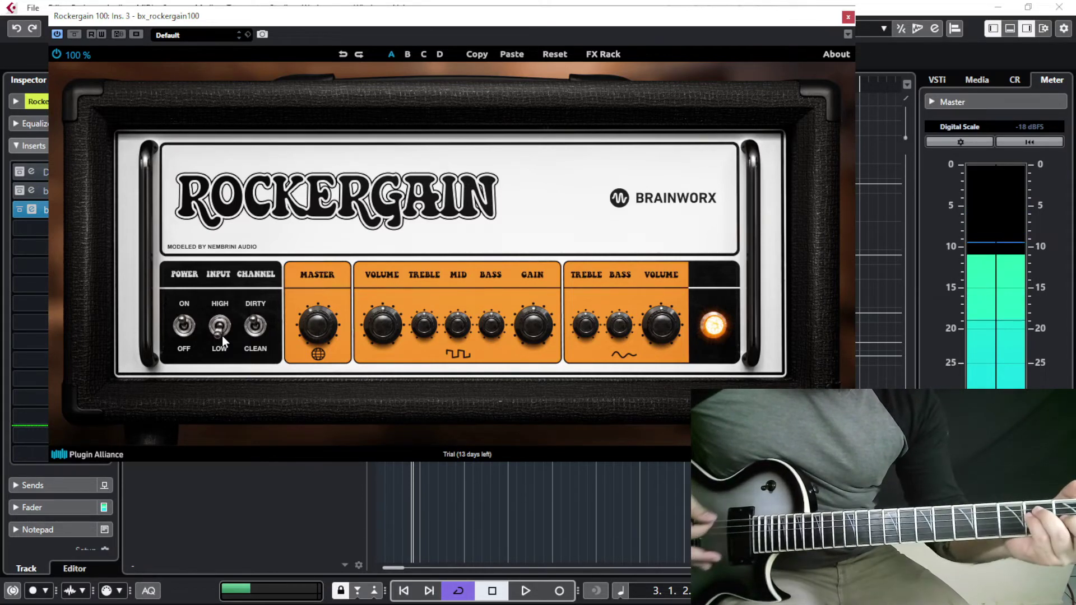
Step: Compare the clean and dirty channels of the Rockergain 100 amp
{"action": "left_click", "coordinate": [253, 326]}
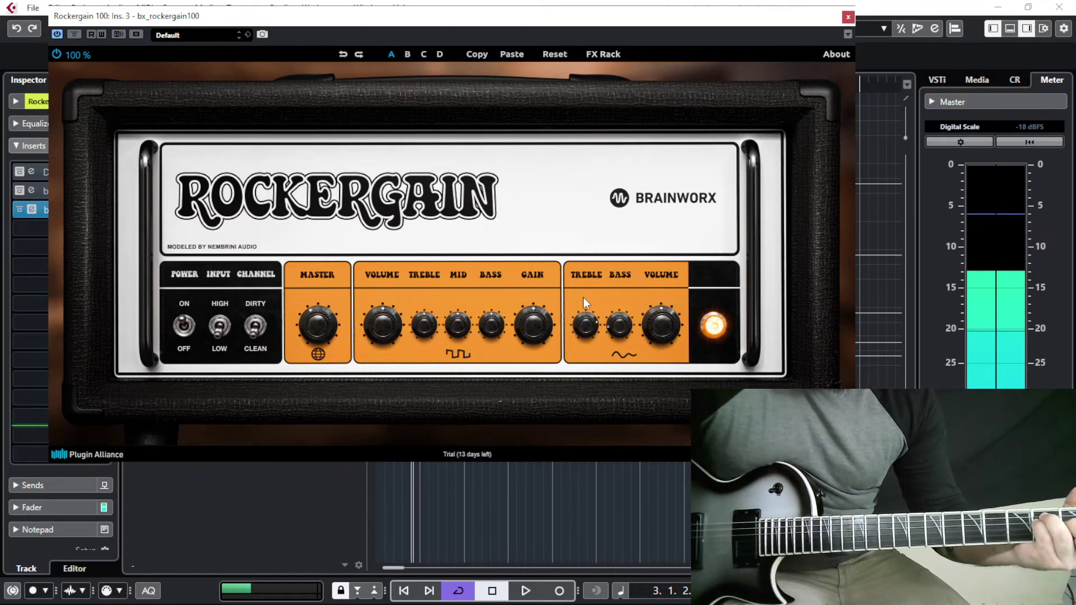
{"action": "left_click", "coordinate": [228, 333]}
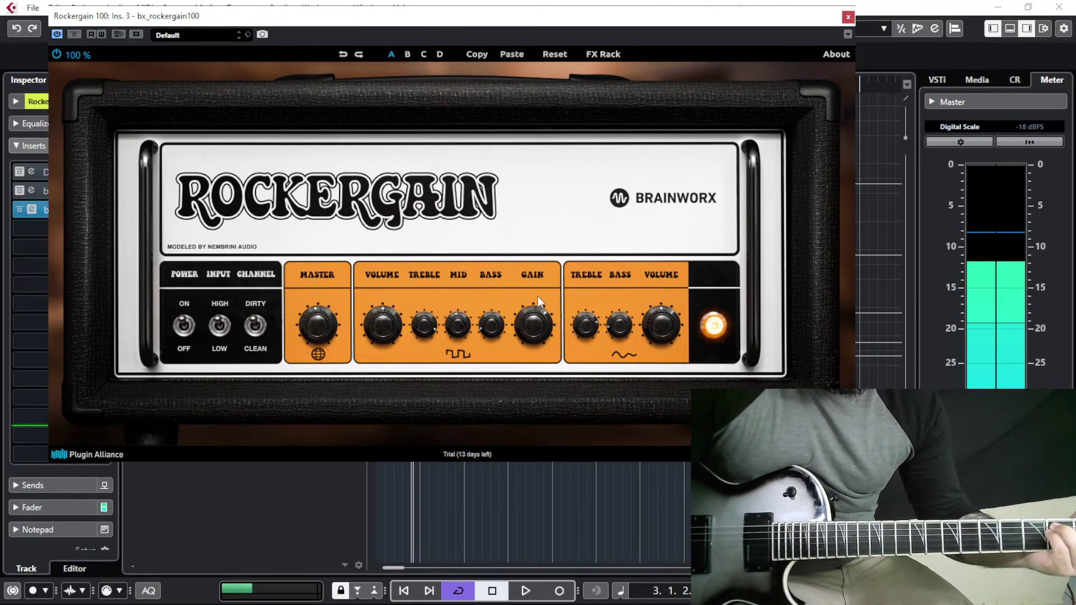
Step: Open the Dr Drive pedal on the Rockergain 100 track and compare the amp tone with the pedal active and bypassed
{"action": "left_click", "coordinate": [41, 171]}
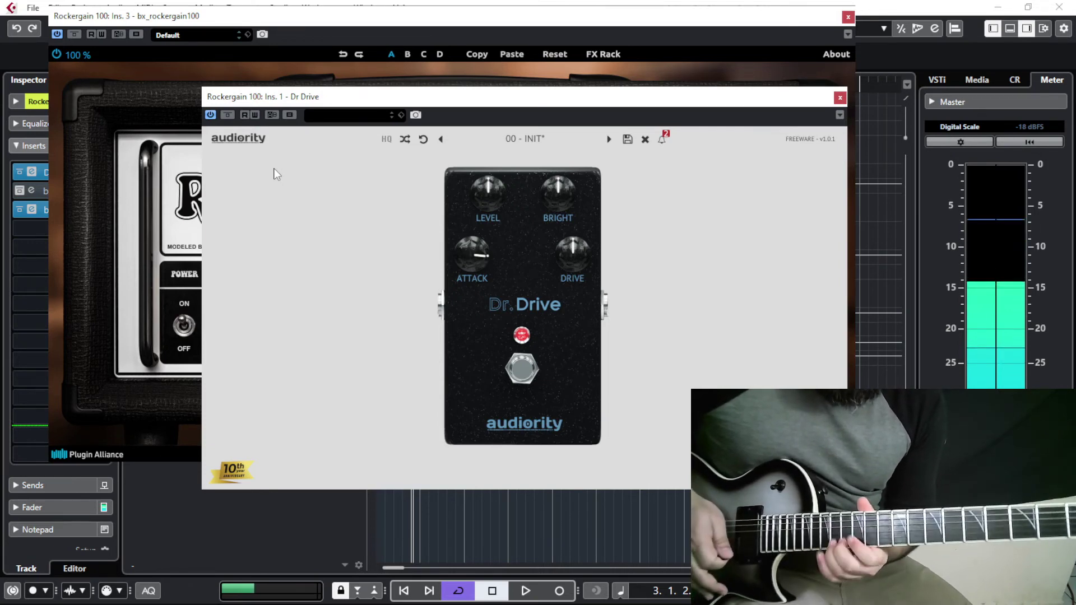
{"action": "left_click", "coordinate": [227, 115]}
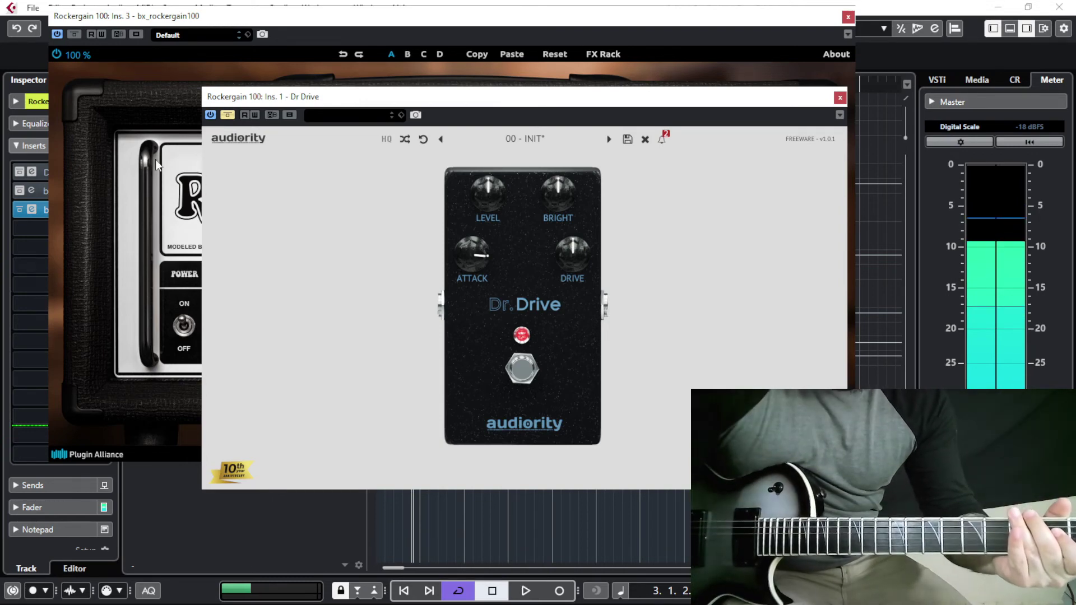
{"action": "left_click", "coordinate": [227, 114]}
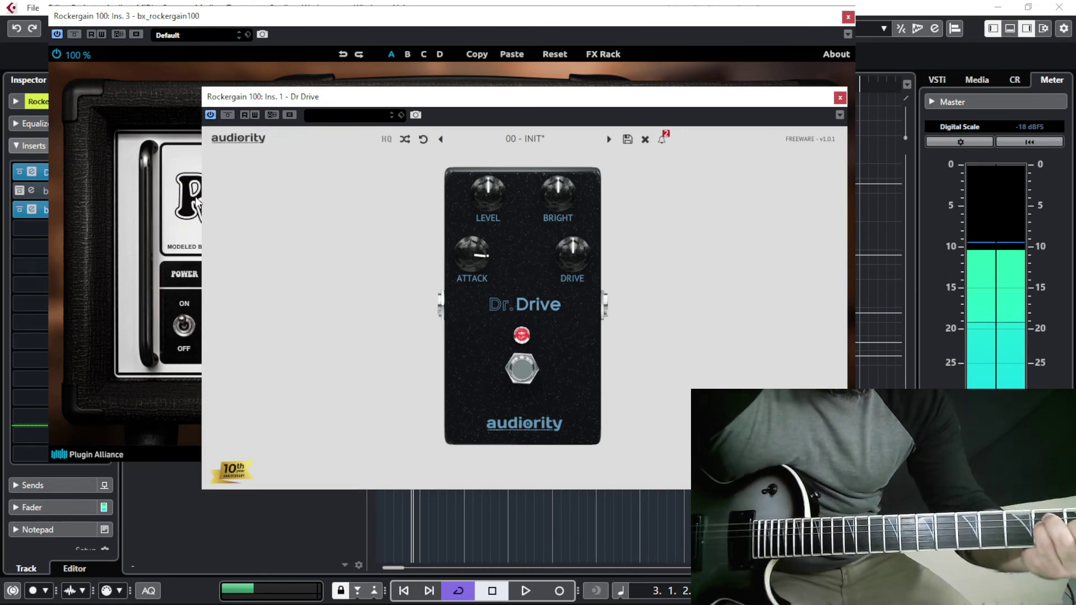
{"action": "left_click", "coordinate": [226, 115]}
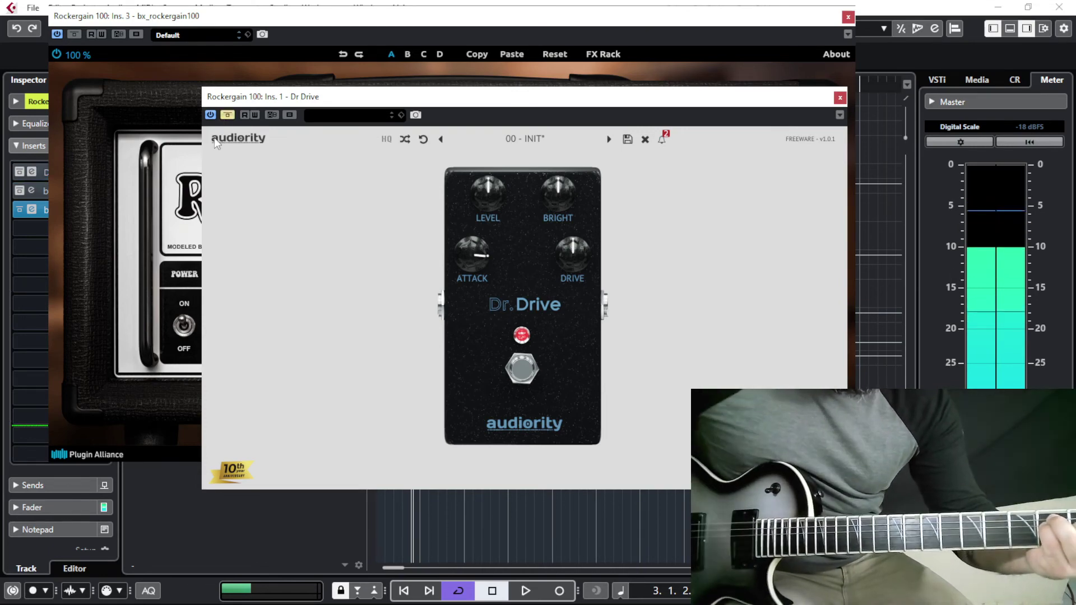
{"action": "left_click", "coordinate": [227, 115]}
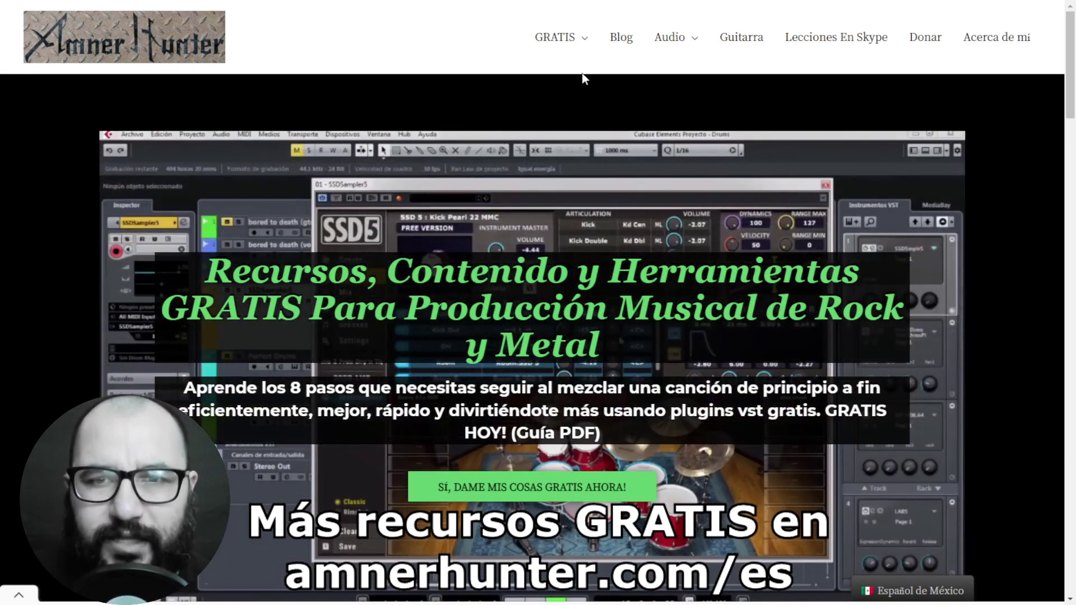
Step: Switch to the amnerhunter.com website and show the options under its free resources section
{"action": "mouse_move", "coordinate": [562, 42]}
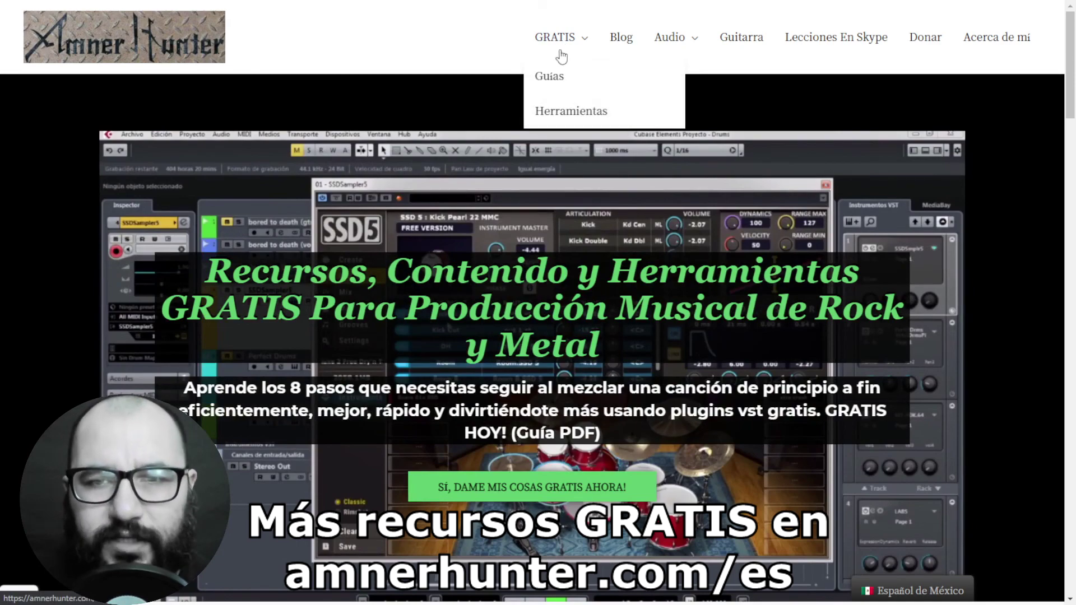